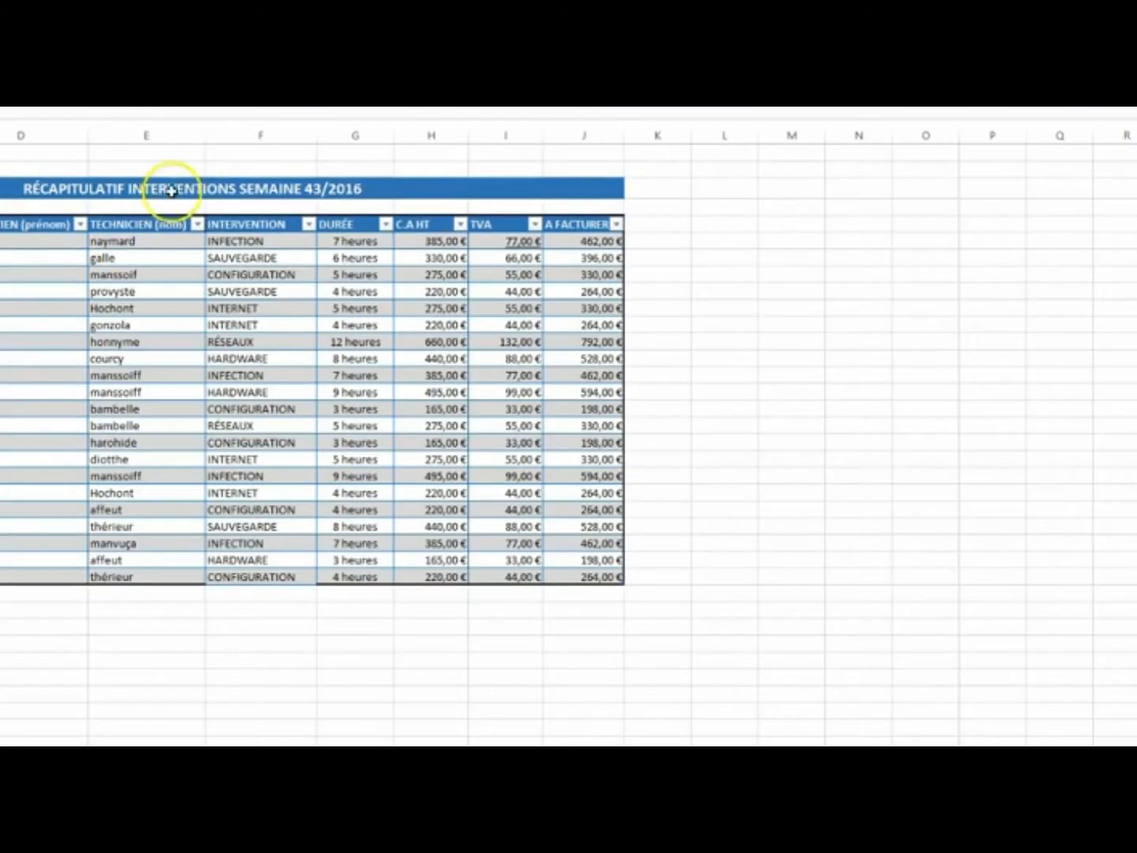
Hide columns F through J, from INTERVENTION to A FACTURER
click(593, 136)
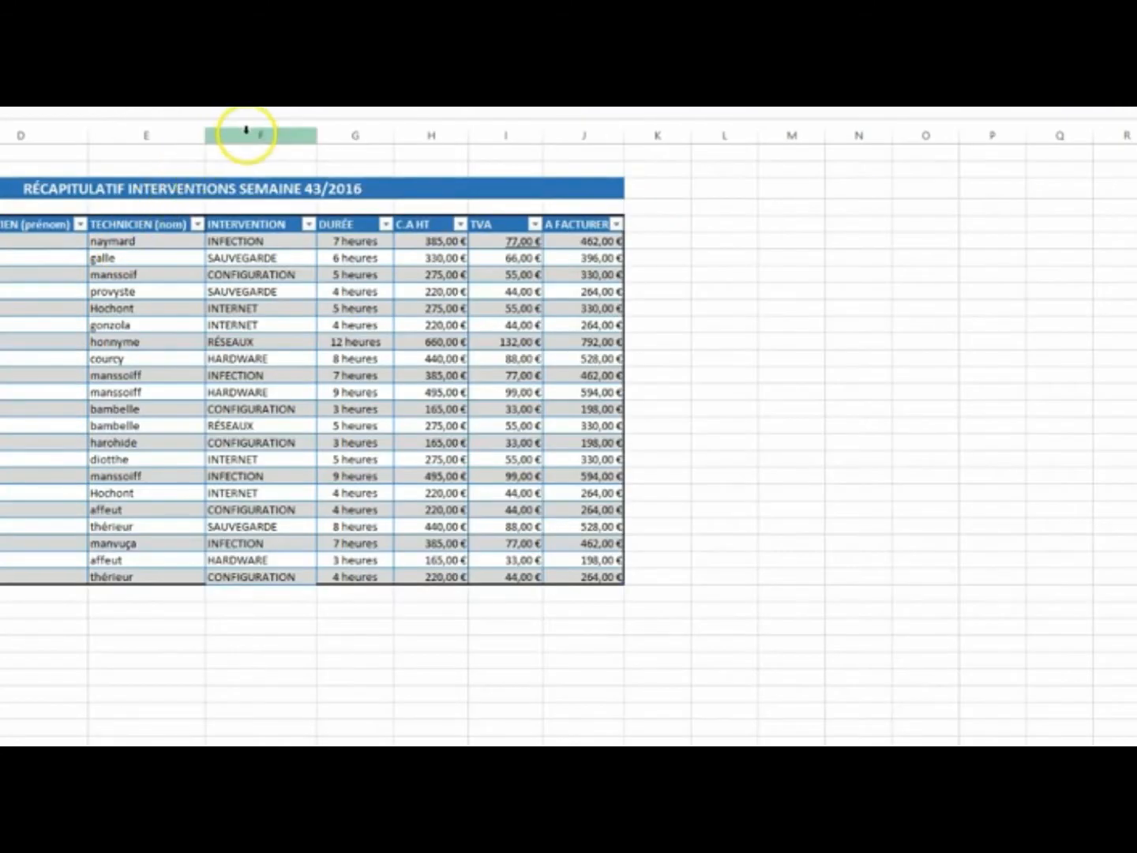
drag(246, 134, 558, 132)
right_click(559, 132)
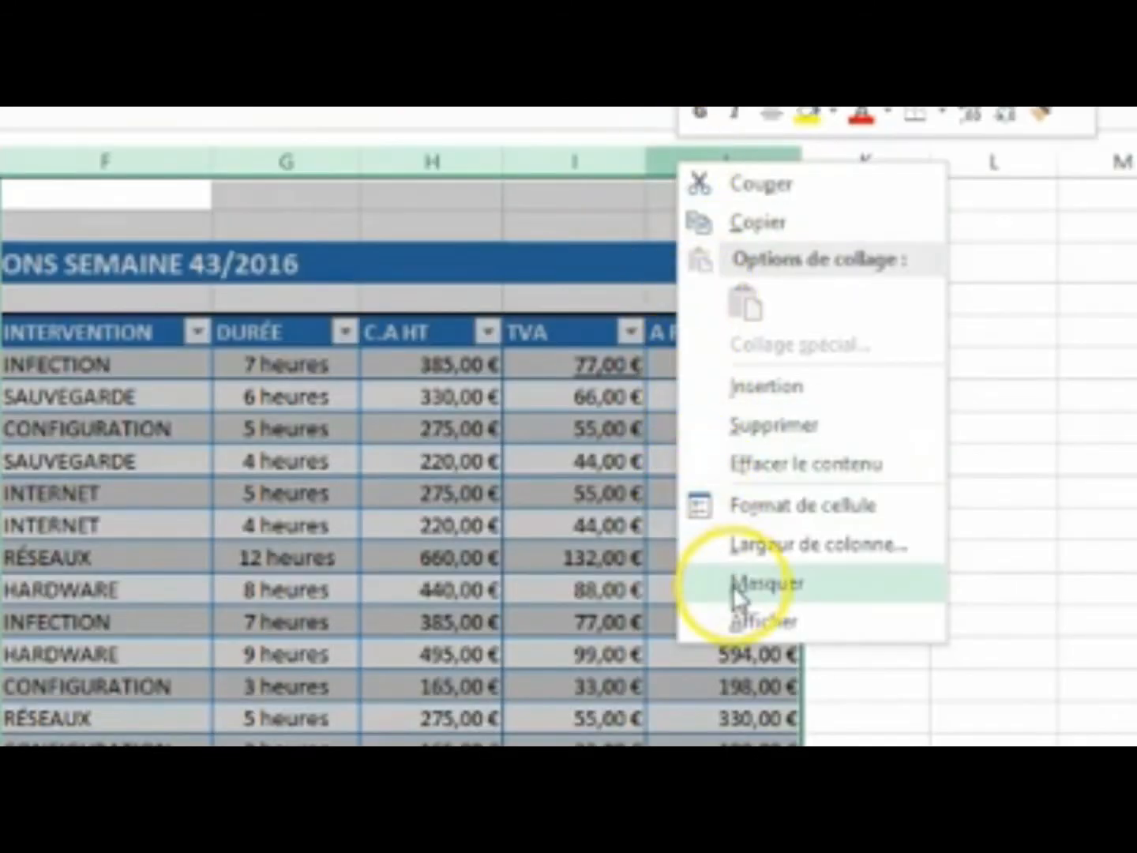
click(467, 409)
scroll(469, 412, right, 1)
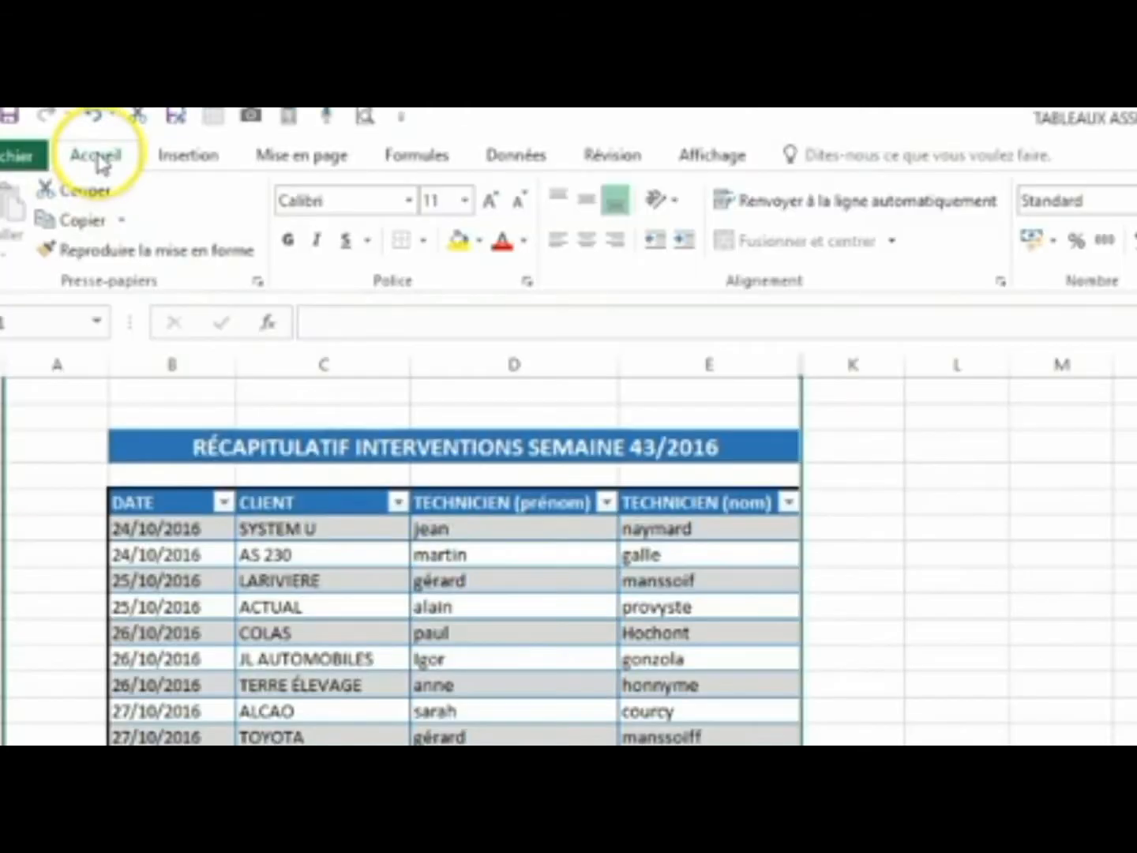
Insert the NOMPROPRE function in cell L6, using D6 from the technician first-name column as its text argument
click(417, 155)
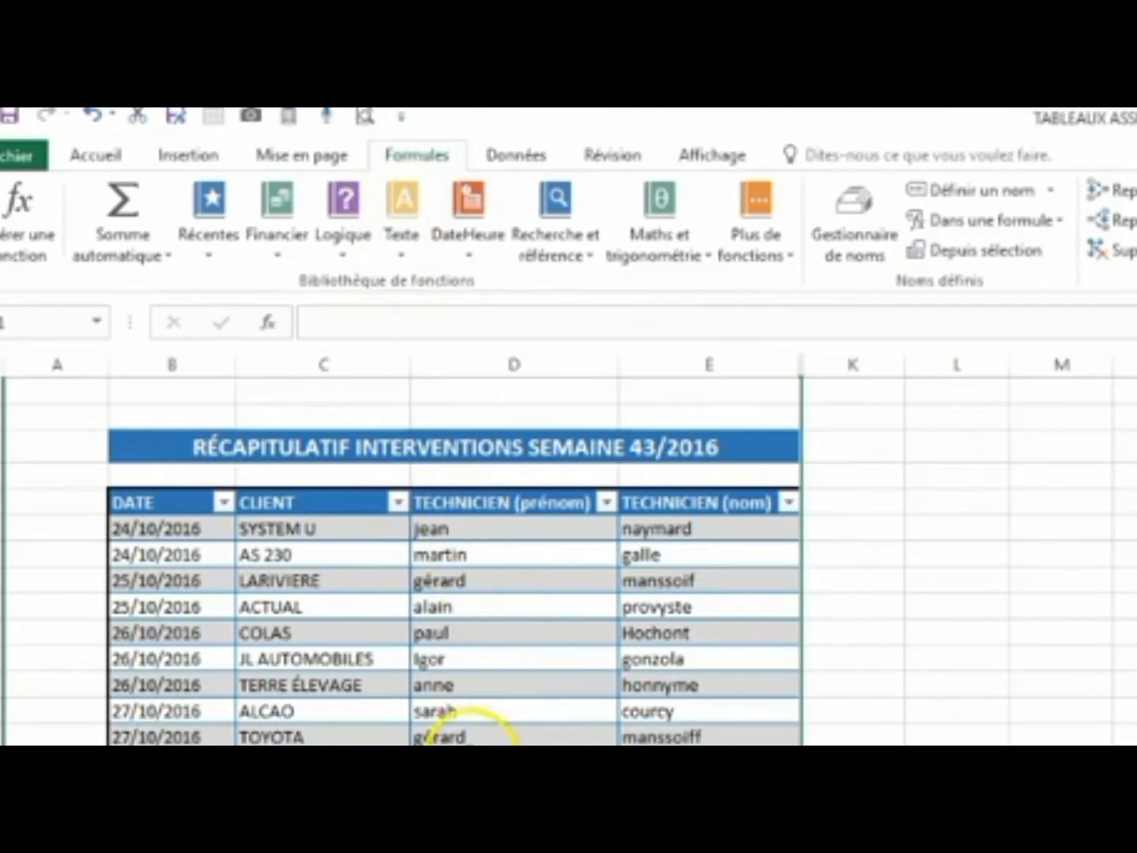
drag(977, 530, 445, 546)
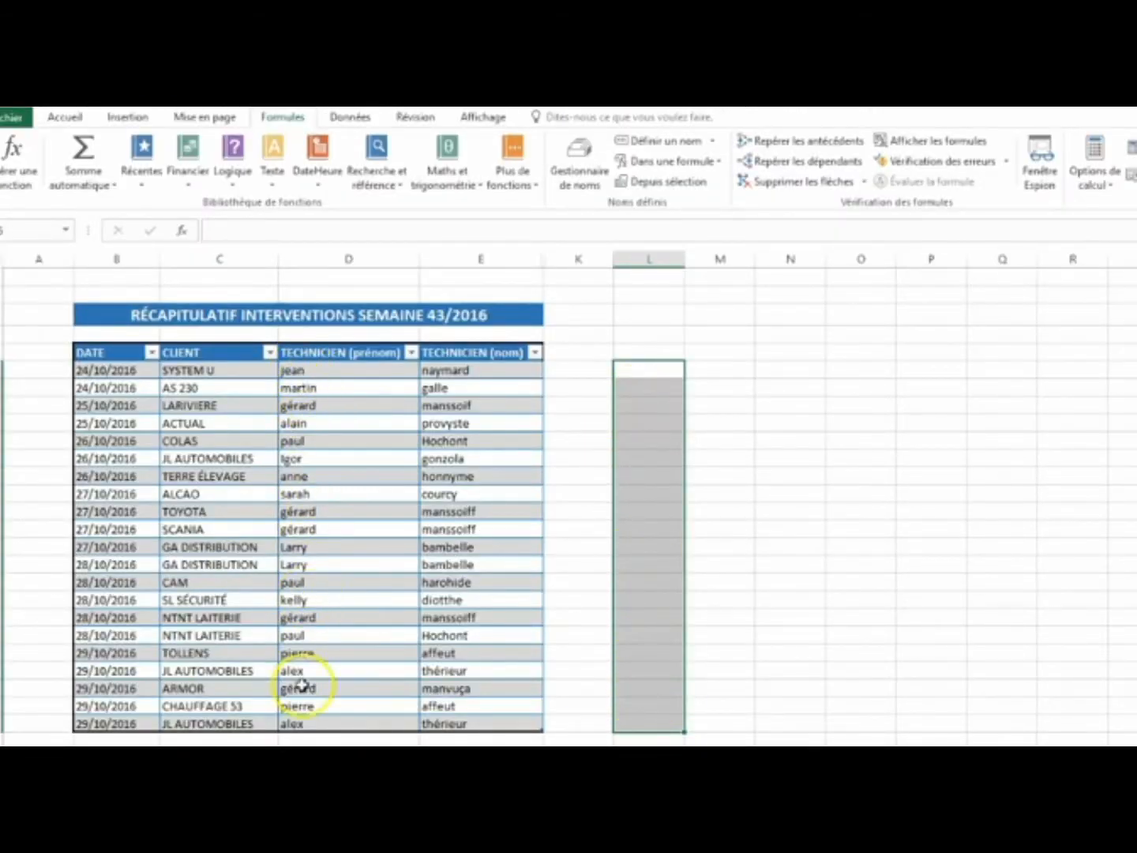
click(273, 187)
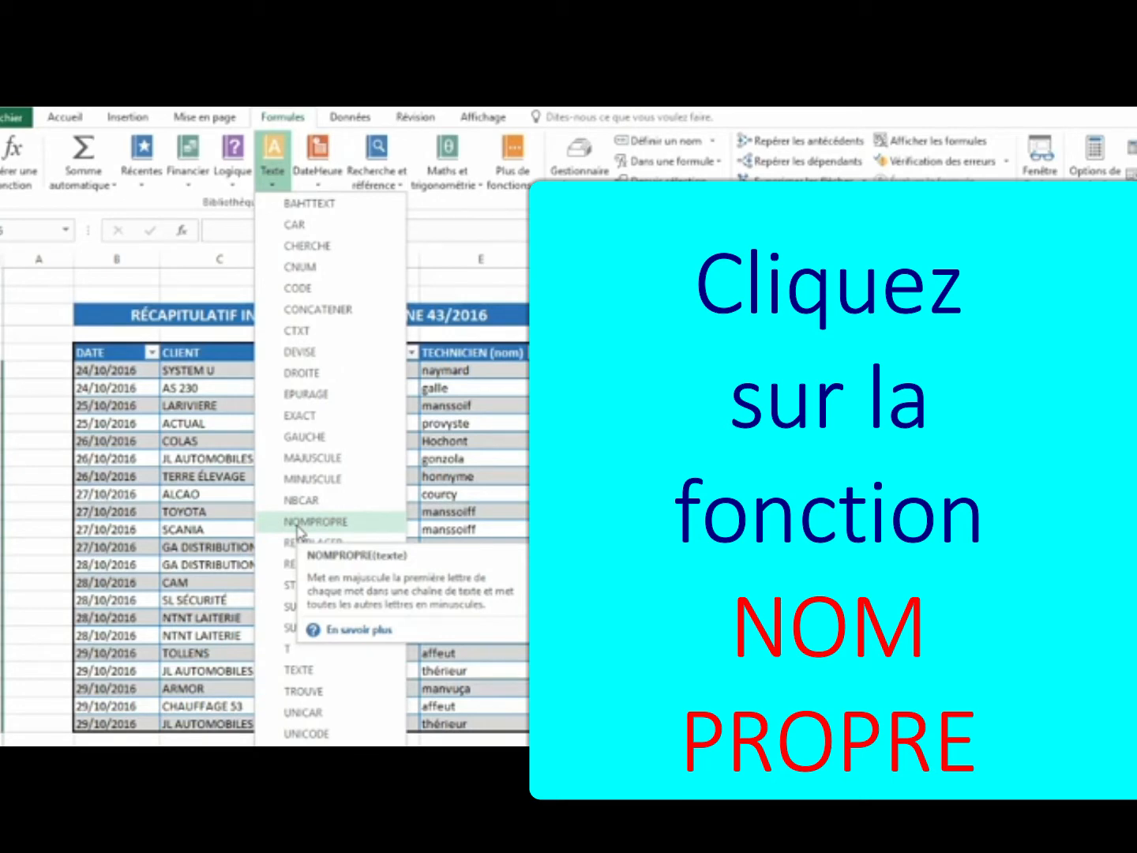
click(299, 523)
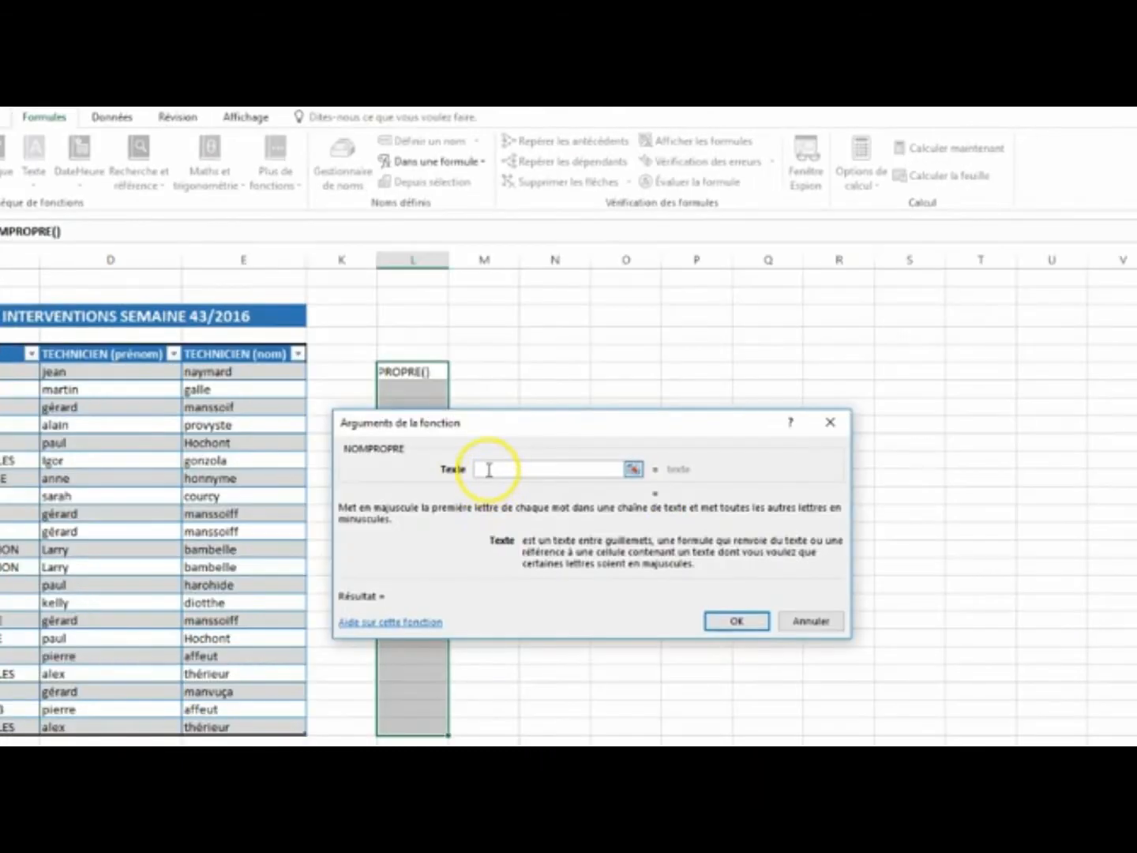
click(123, 373)
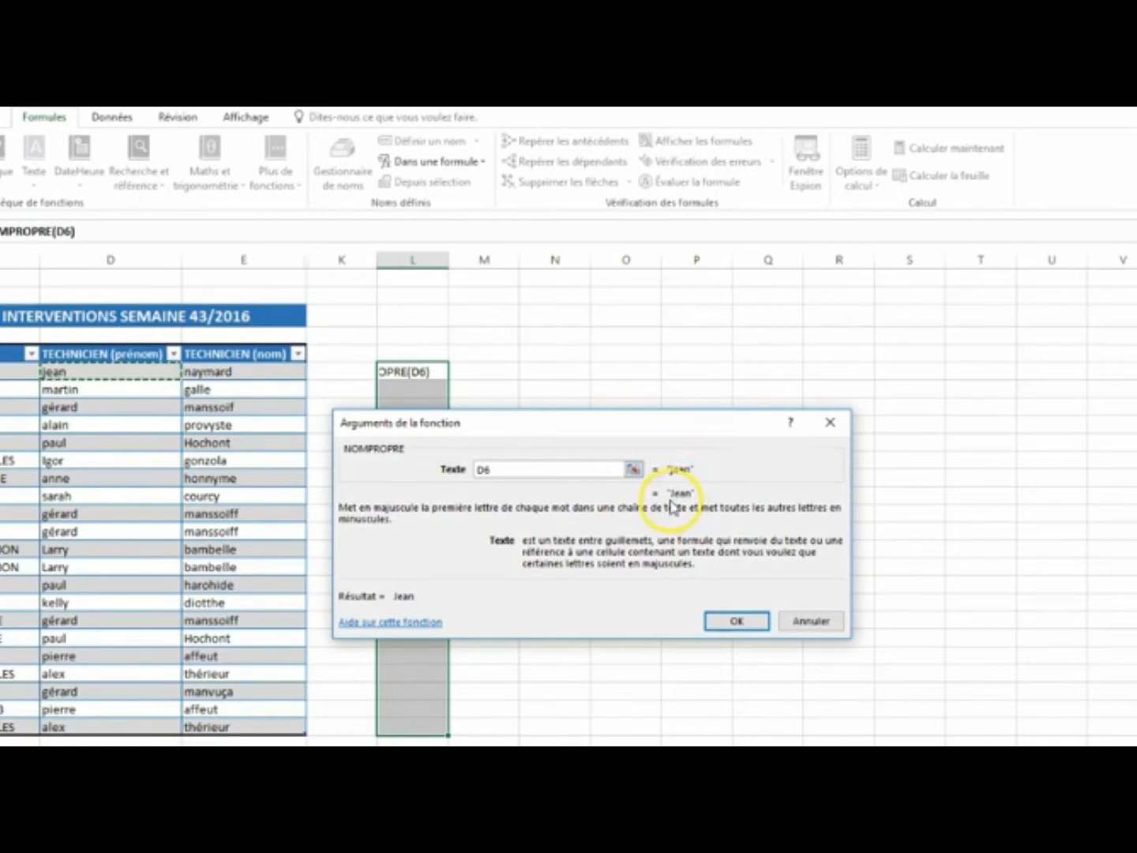
click(734, 619)
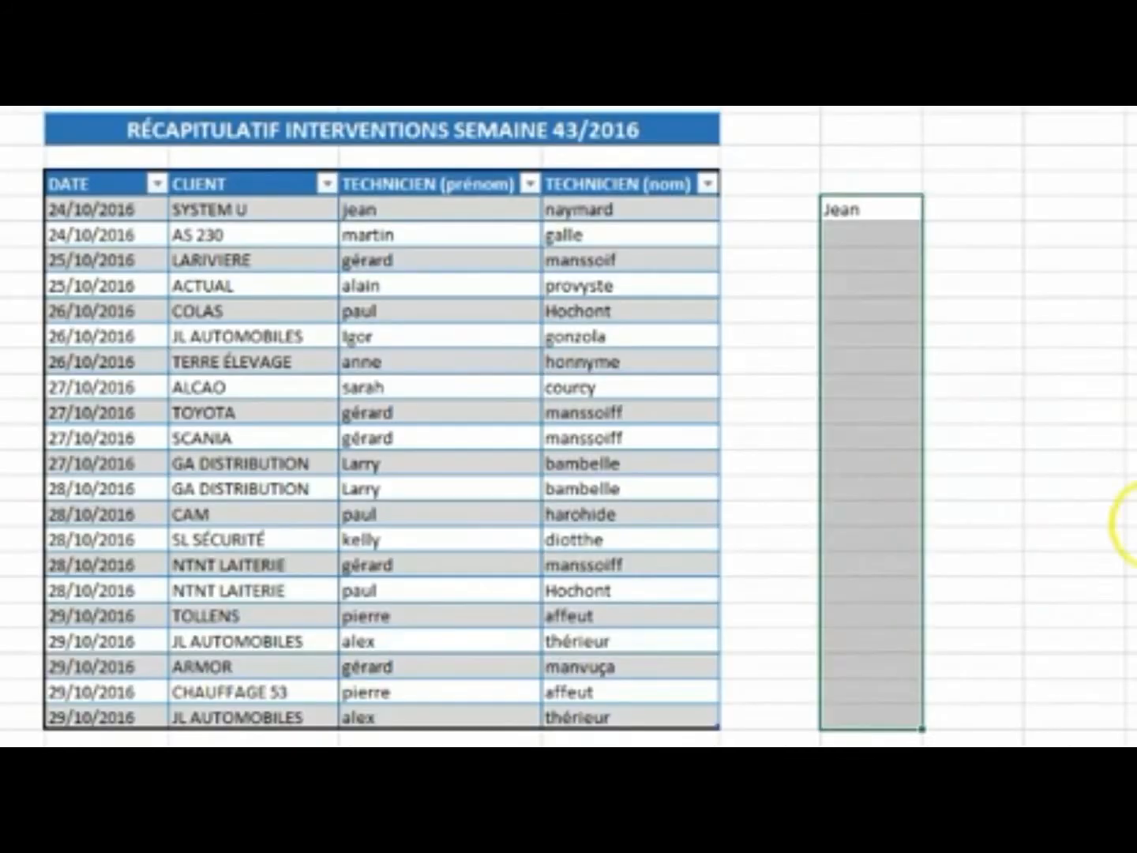
click(1130, 487)
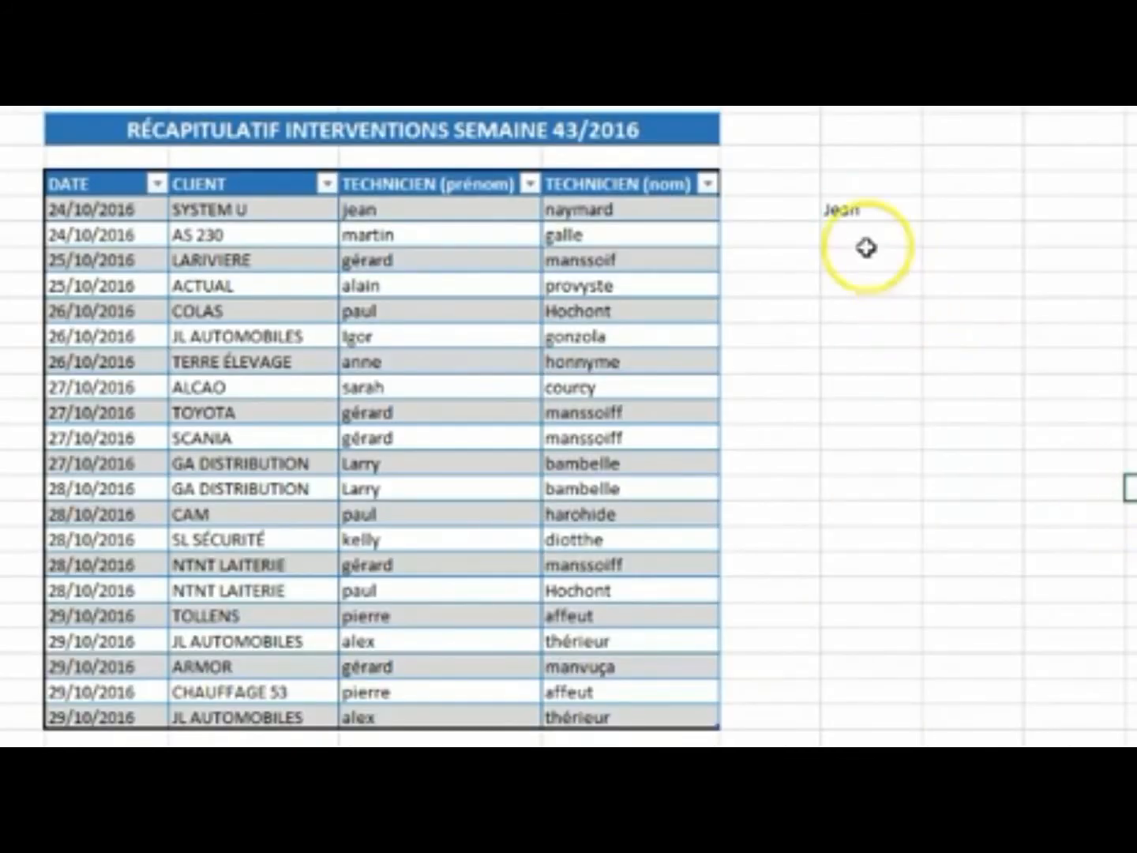
Fill the first-name NOMPROPRE formula from L6 down to L26
click(907, 214)
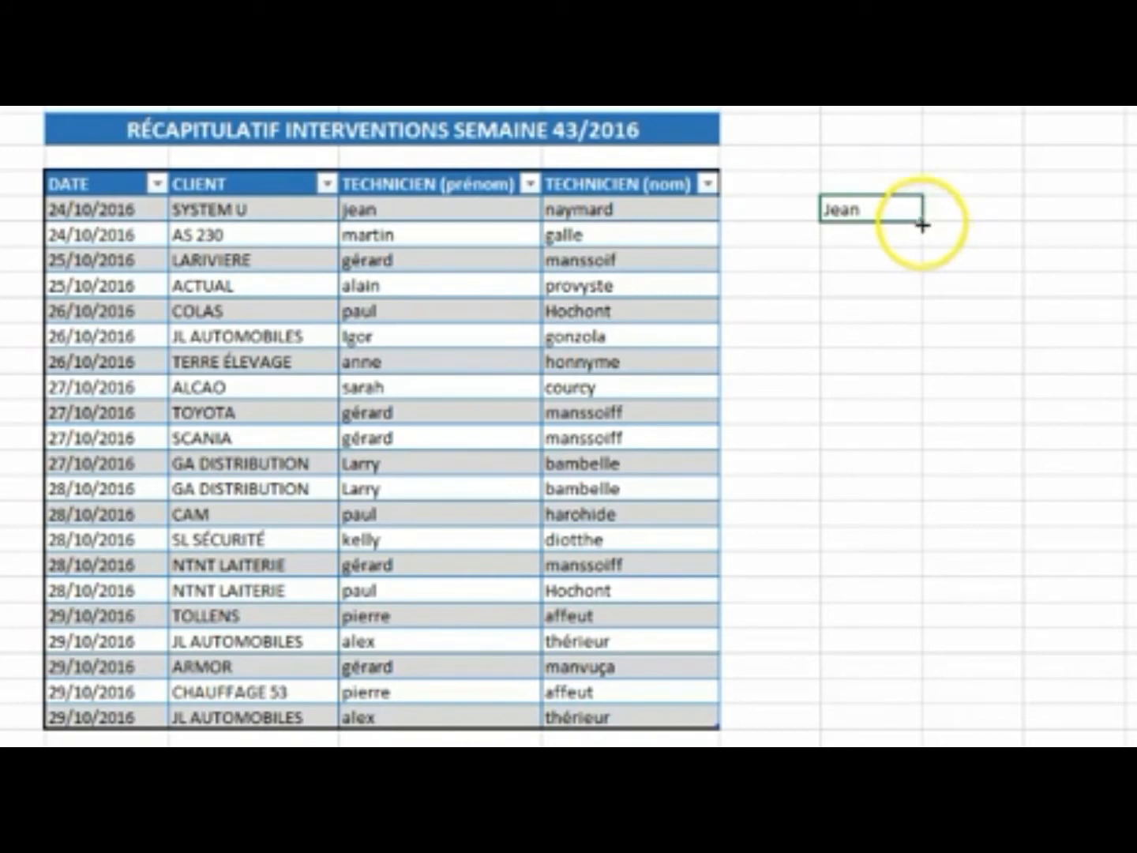
drag(922, 225, 920, 736)
click(1078, 665)
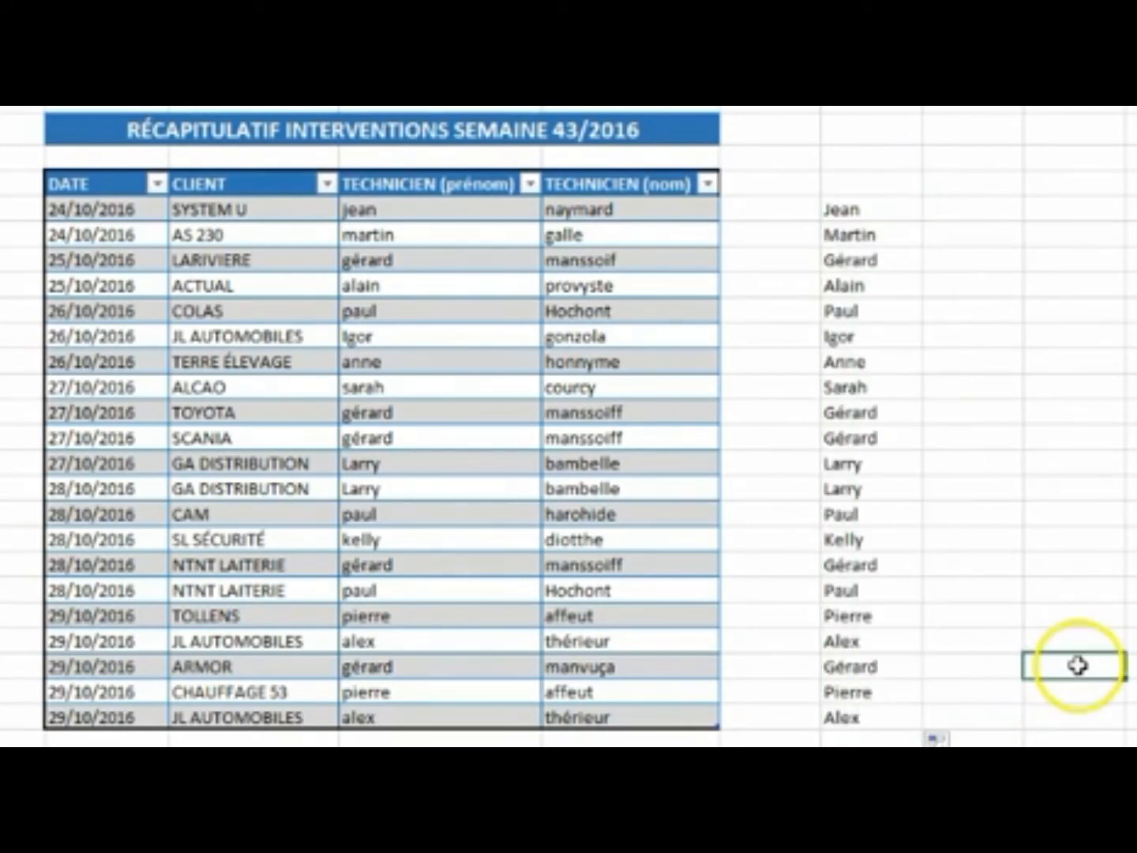
Copy the capitalized first names in L6:L26 and paste them as values only over D6:D26
click(841, 720)
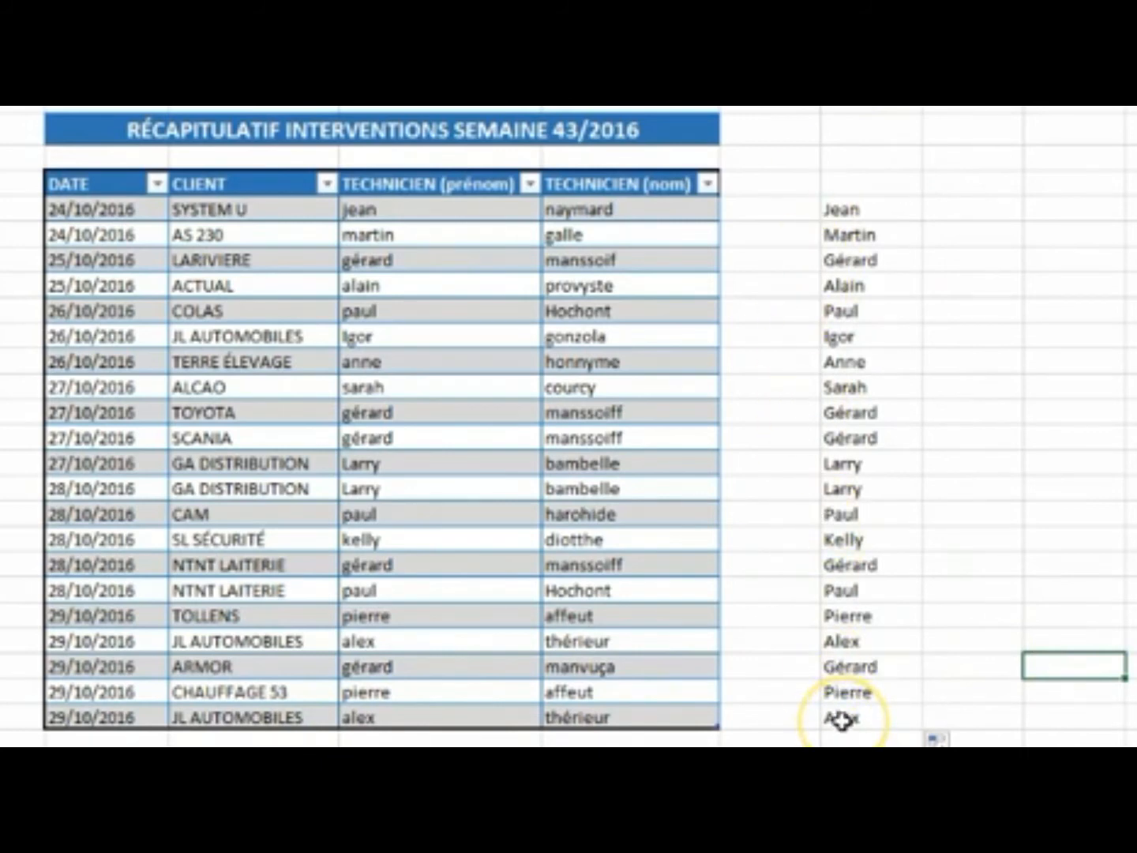
drag(859, 212, 836, 708)
key(ctrl+c)
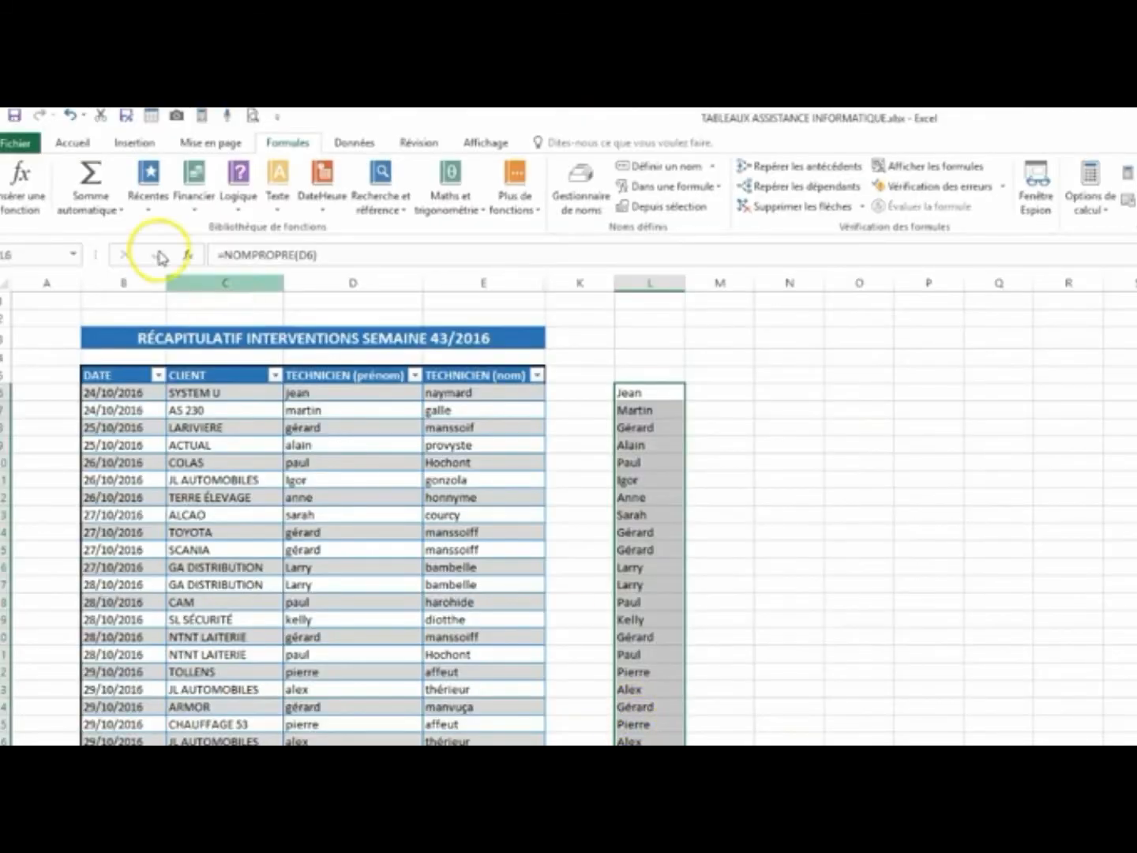
click(73, 144)
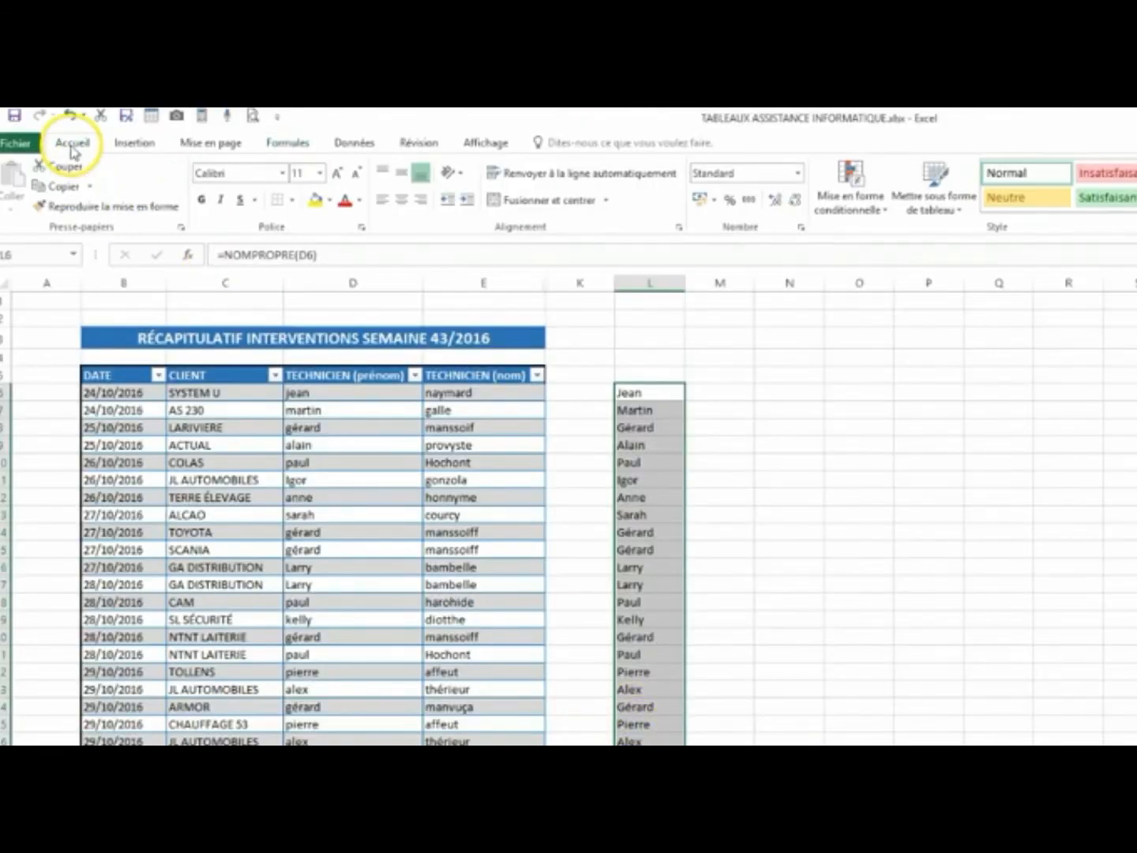
click(62, 190)
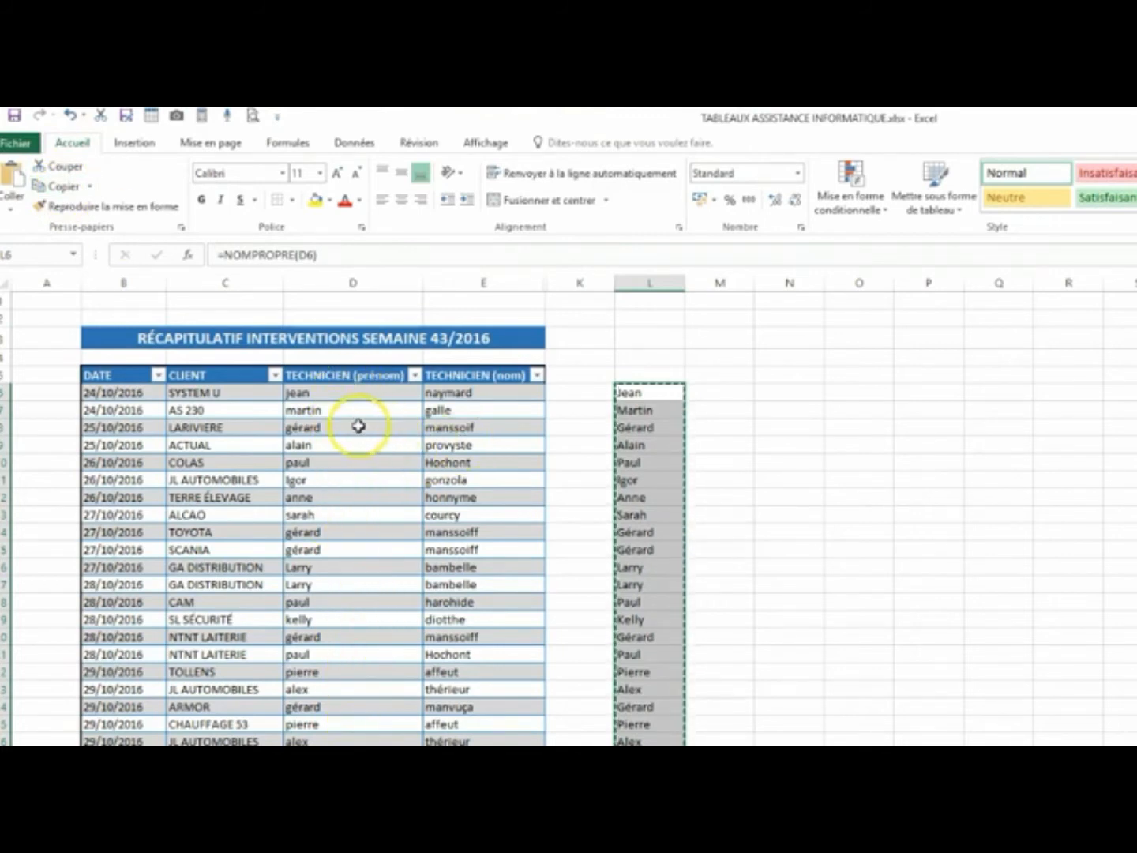
drag(308, 392, 338, 731)
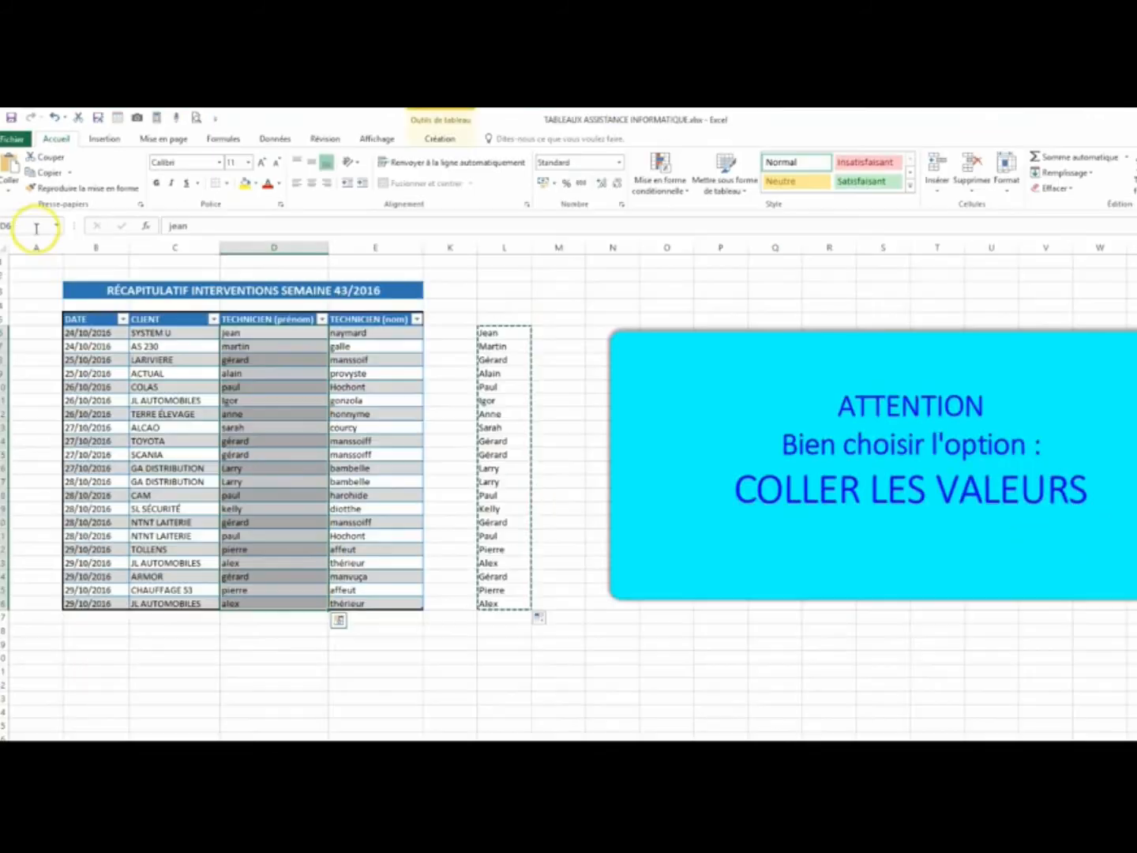
click(9, 194)
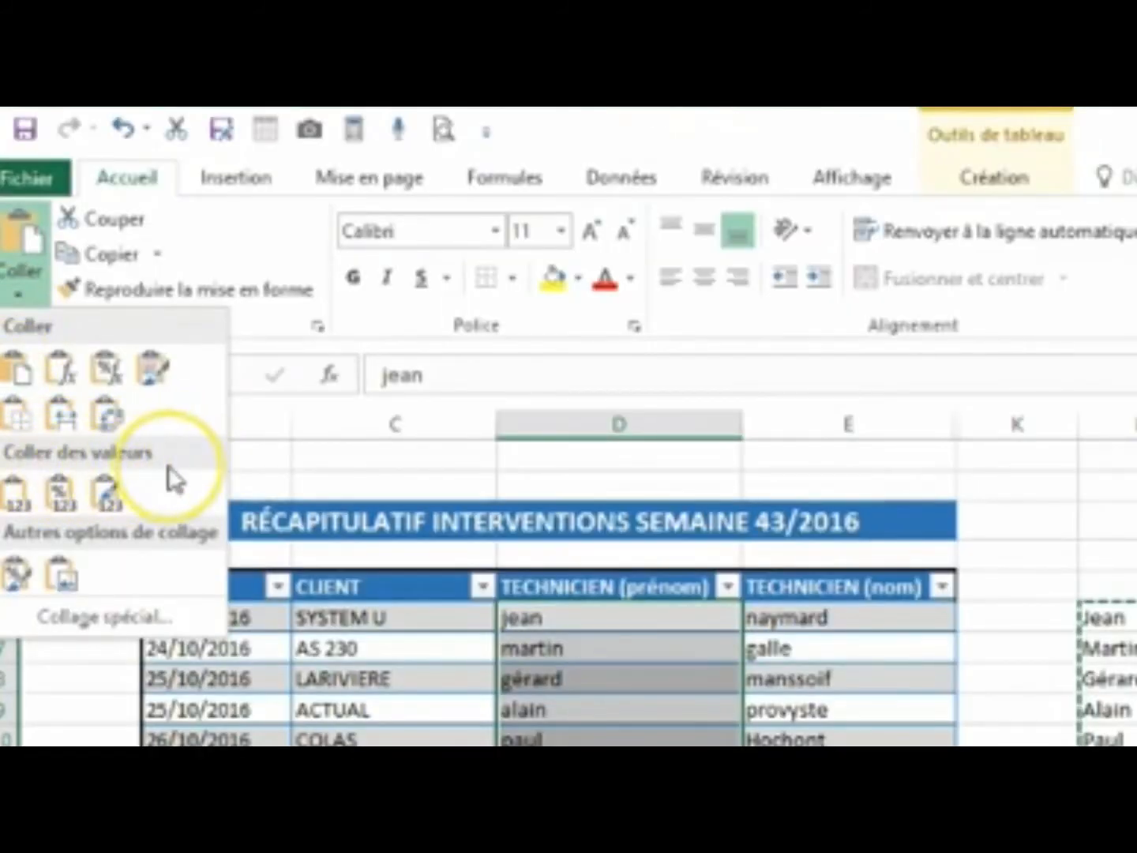
click(14, 502)
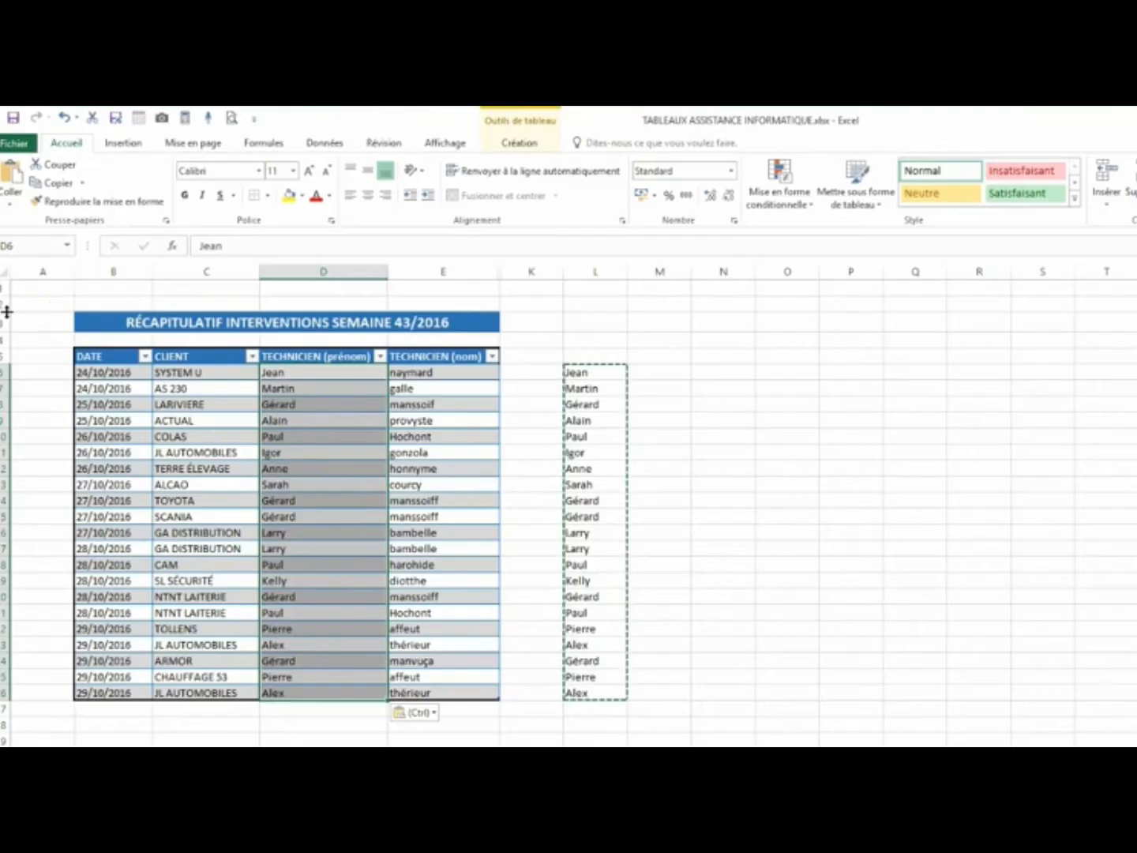
click(727, 373)
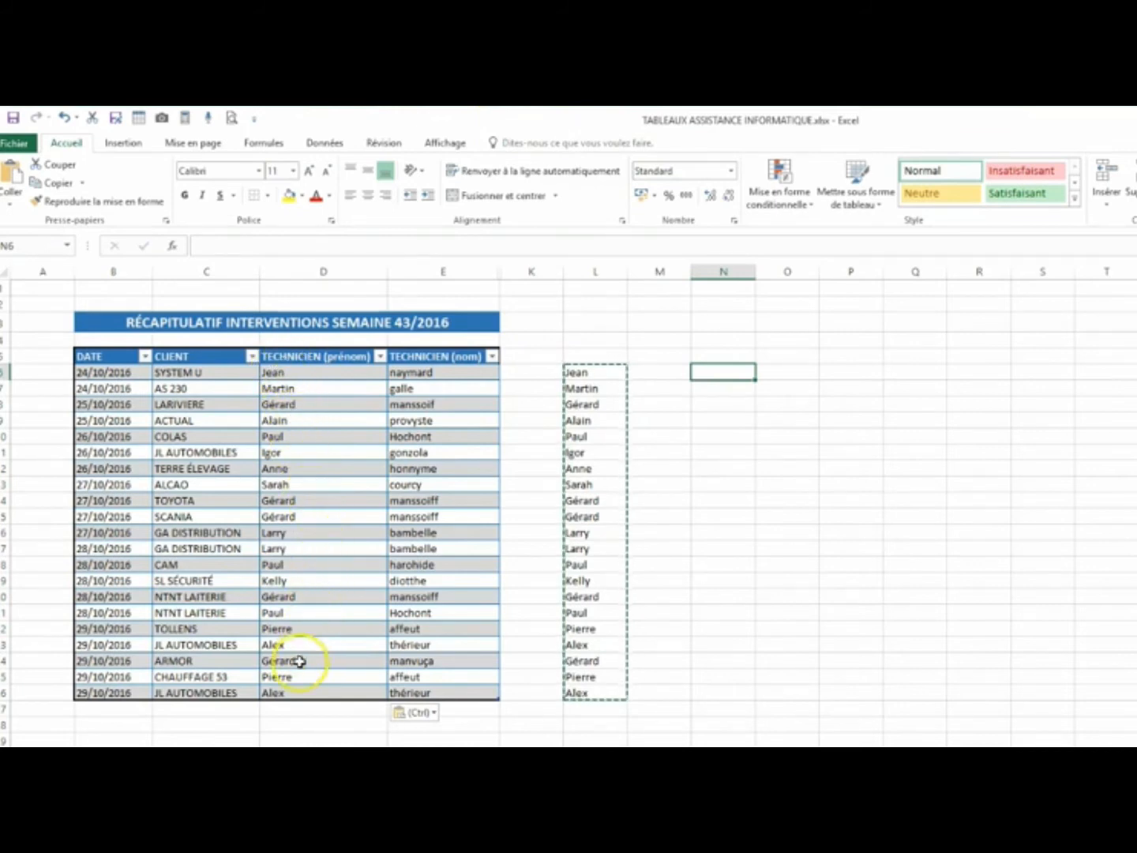
Clear the contents of the helper range L6:L26
drag(571, 367, 579, 691)
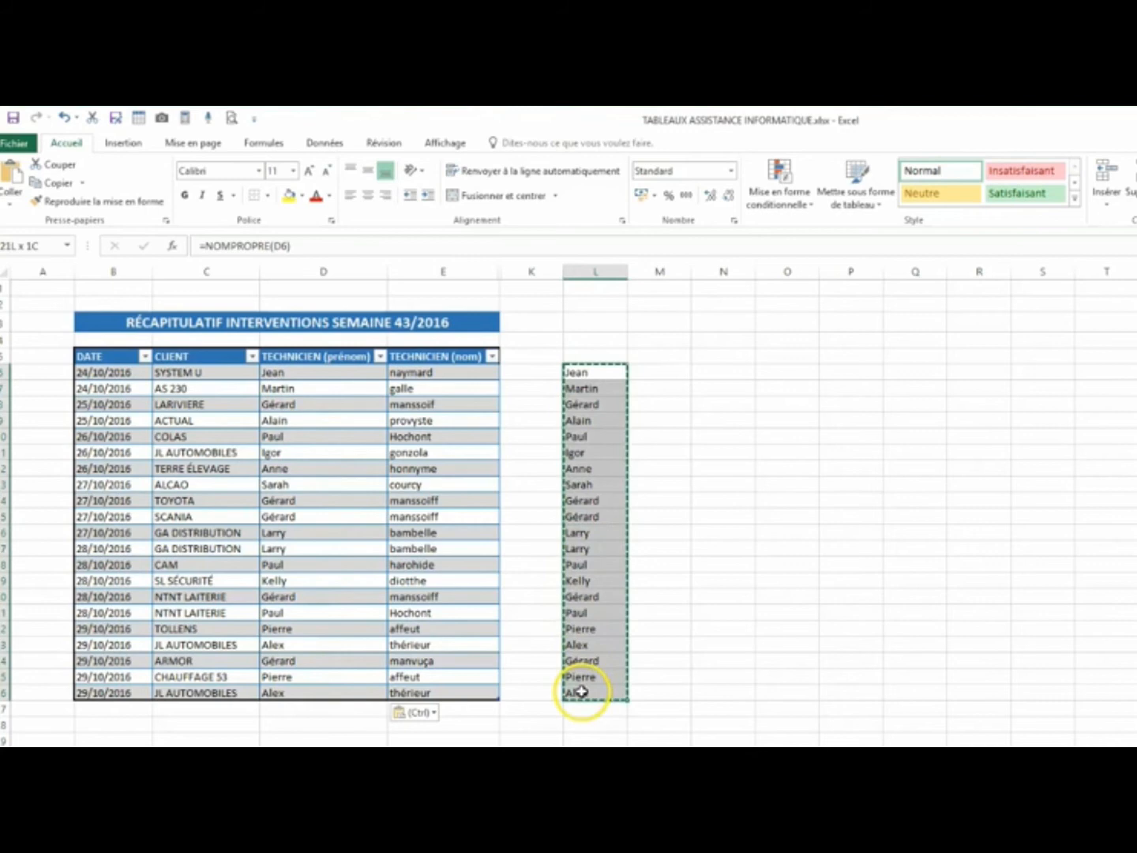
right_click(592, 628)
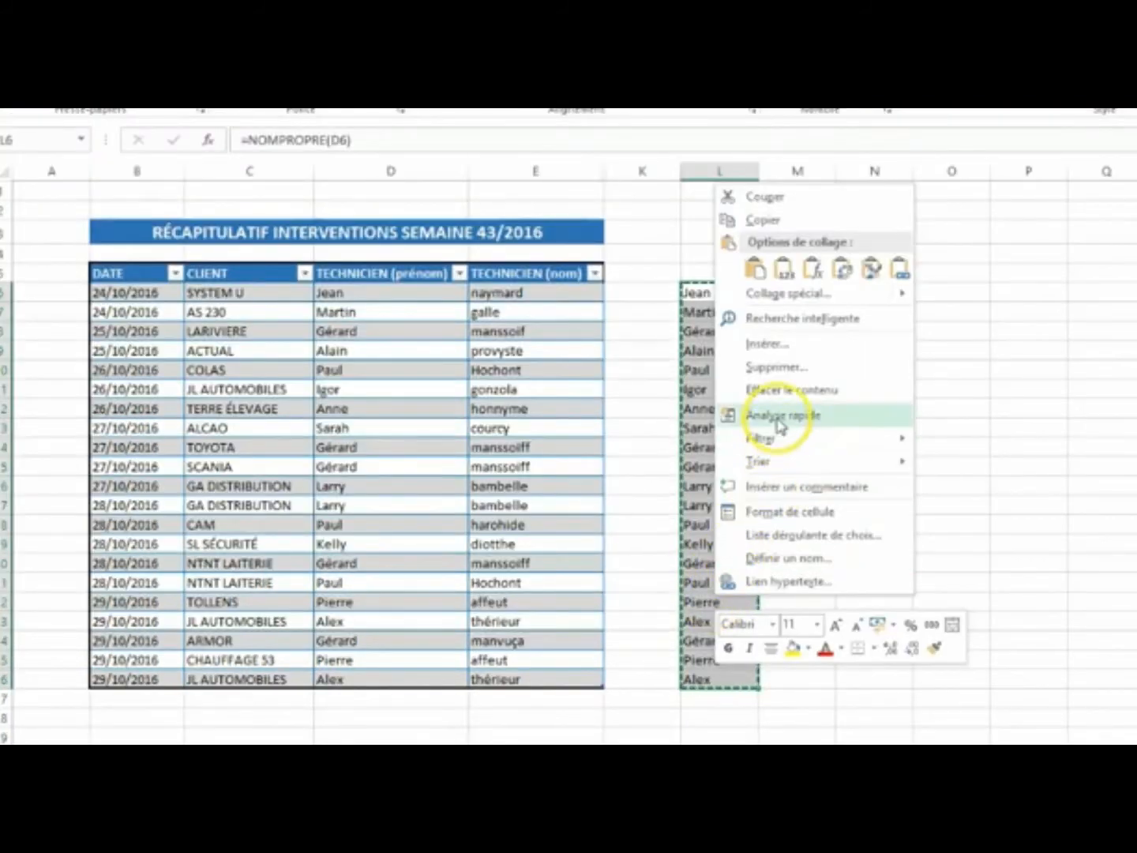
click(783, 395)
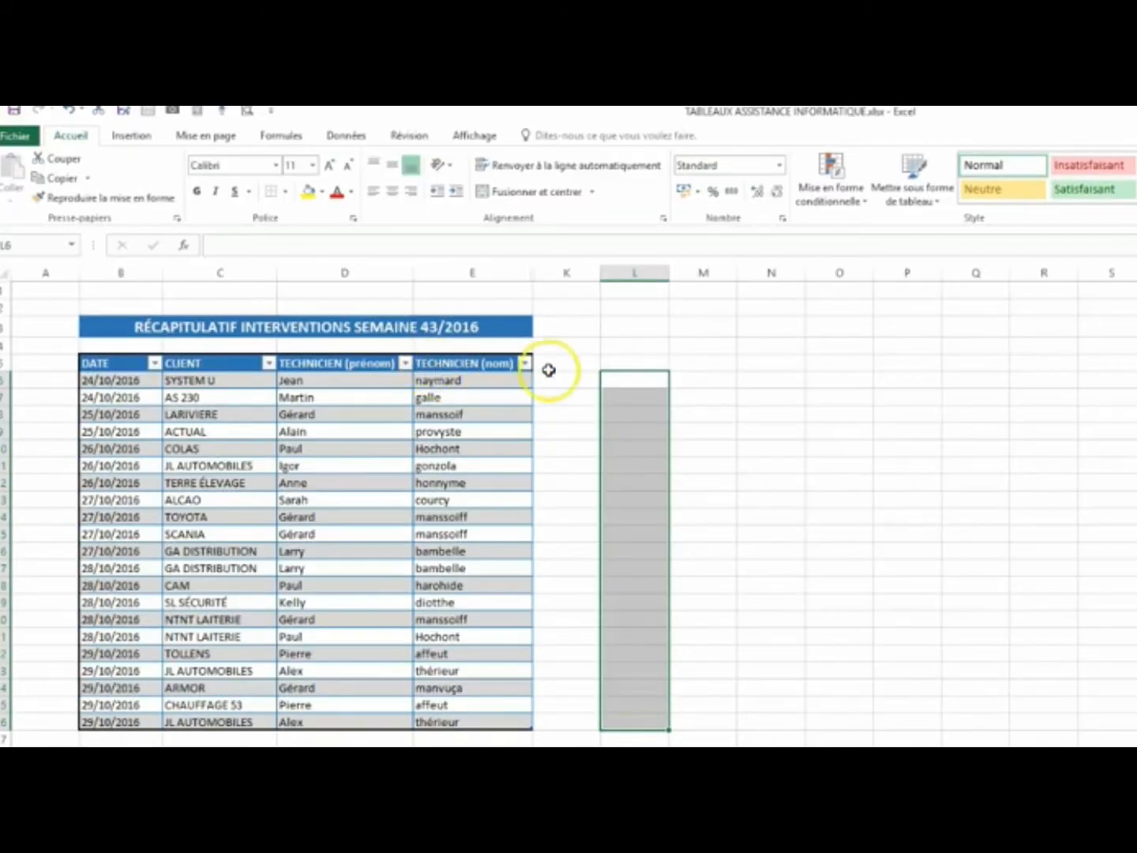
click(1028, 272)
Insert the NOMPROPRE function in cell L6, using E6 from the technician last-name column as its text argument
click(443, 377)
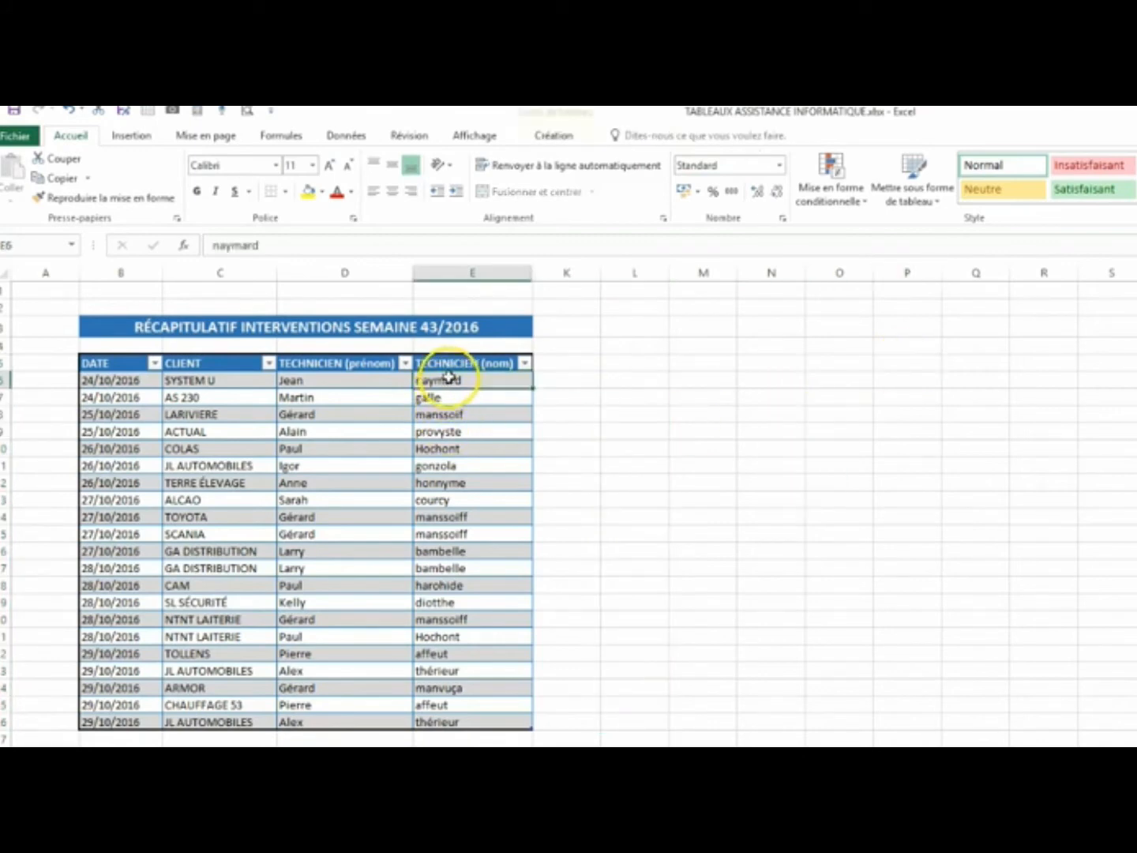
drag(627, 382, 635, 718)
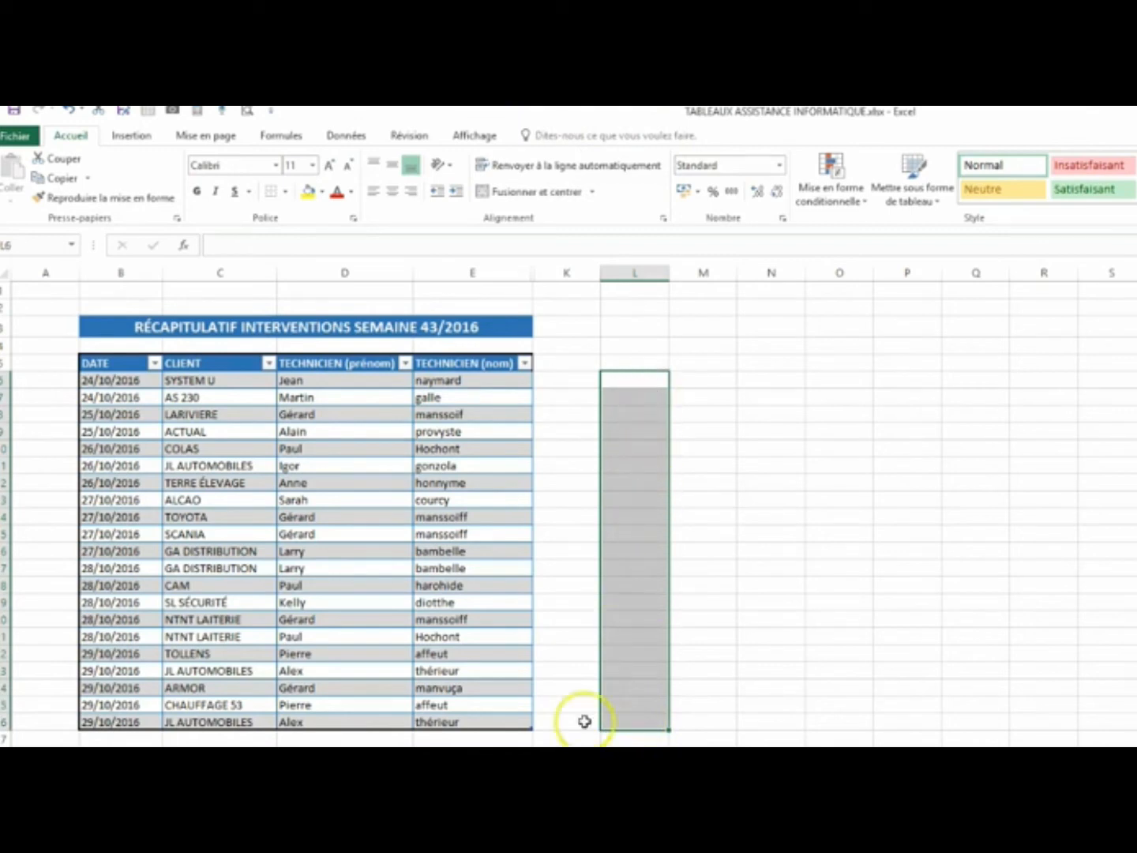
click(273, 136)
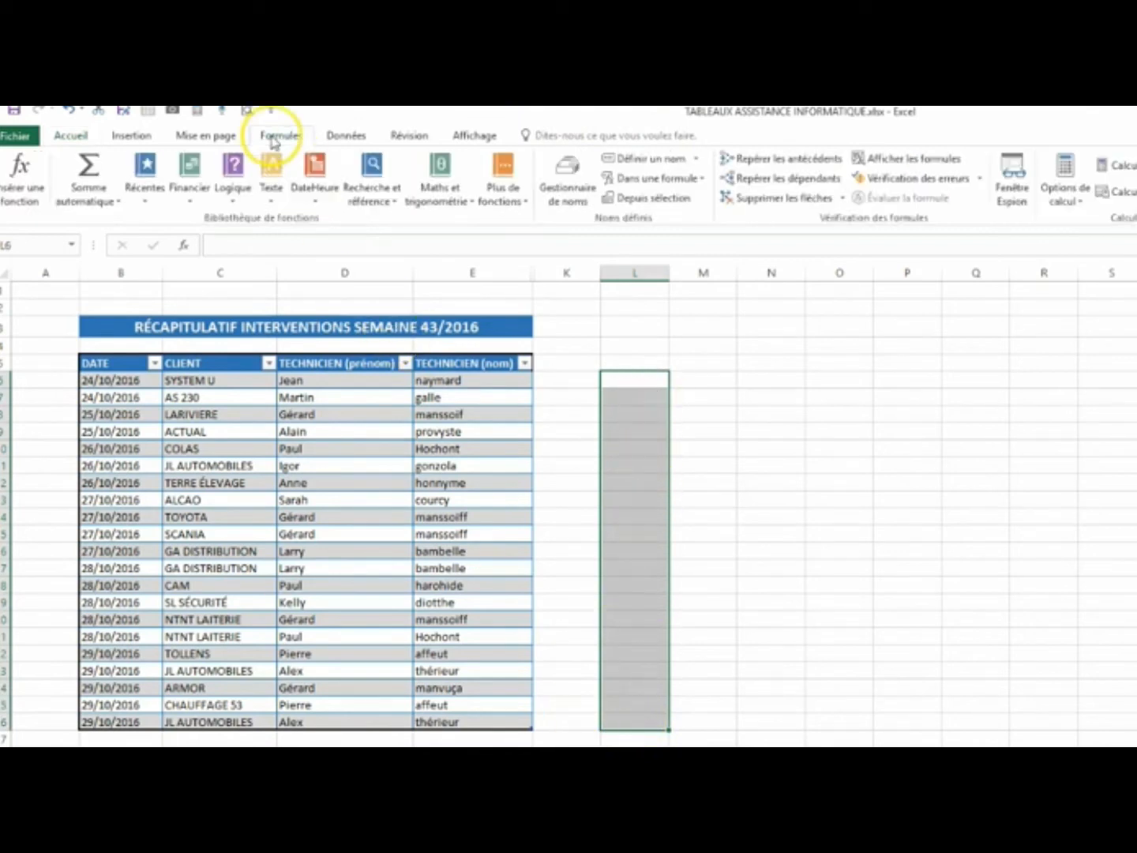
click(271, 188)
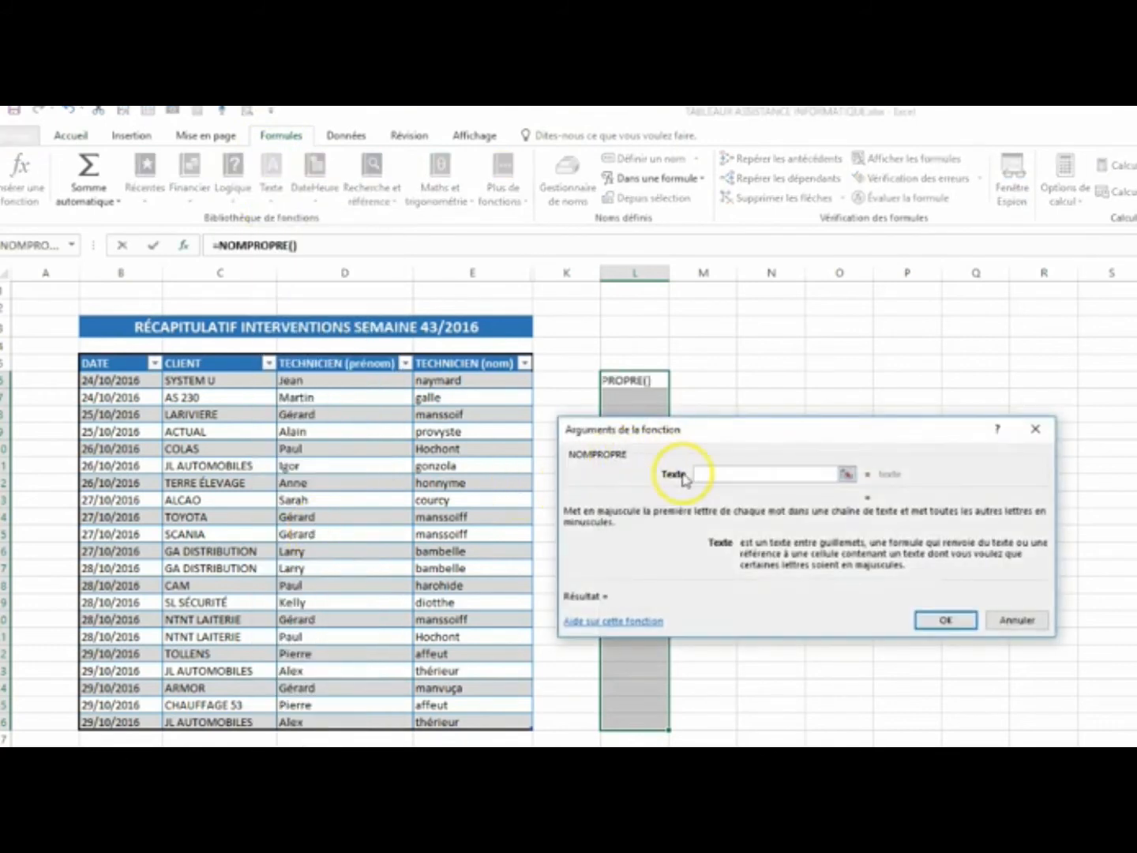
click(471, 380)
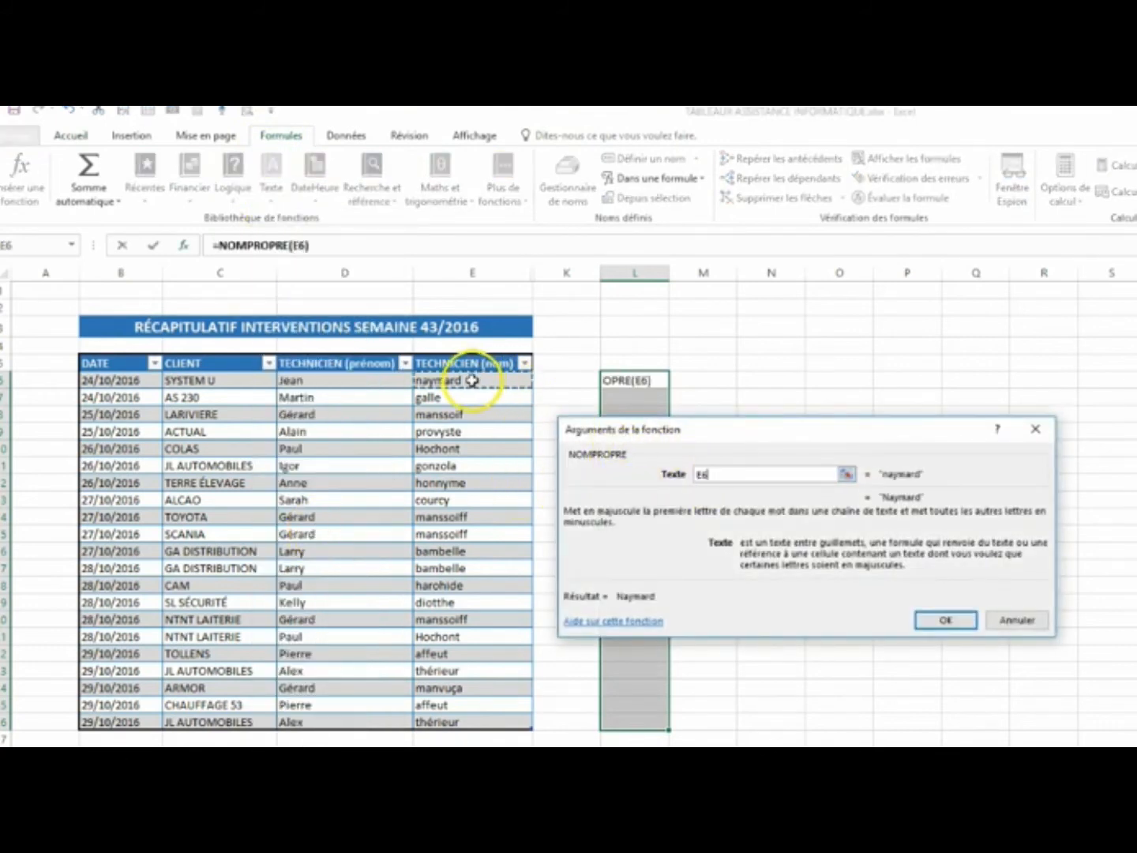
click(947, 621)
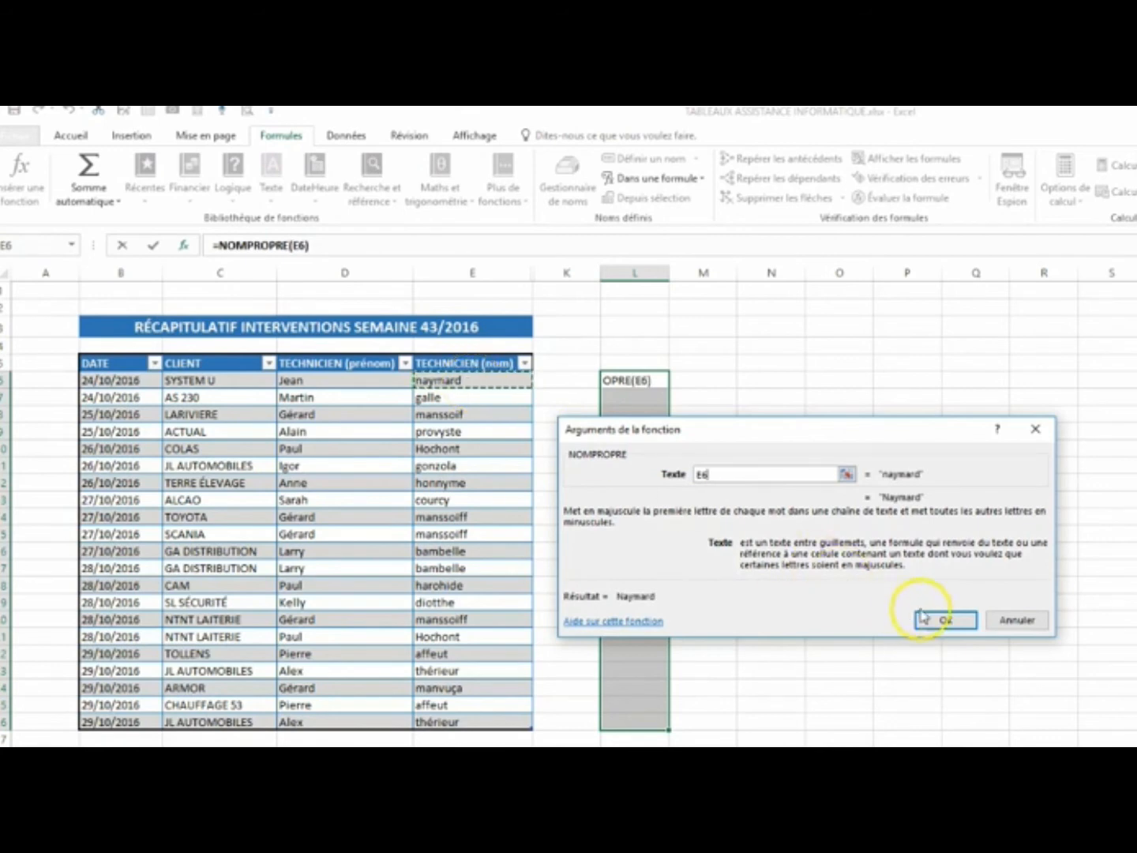
click(896, 553)
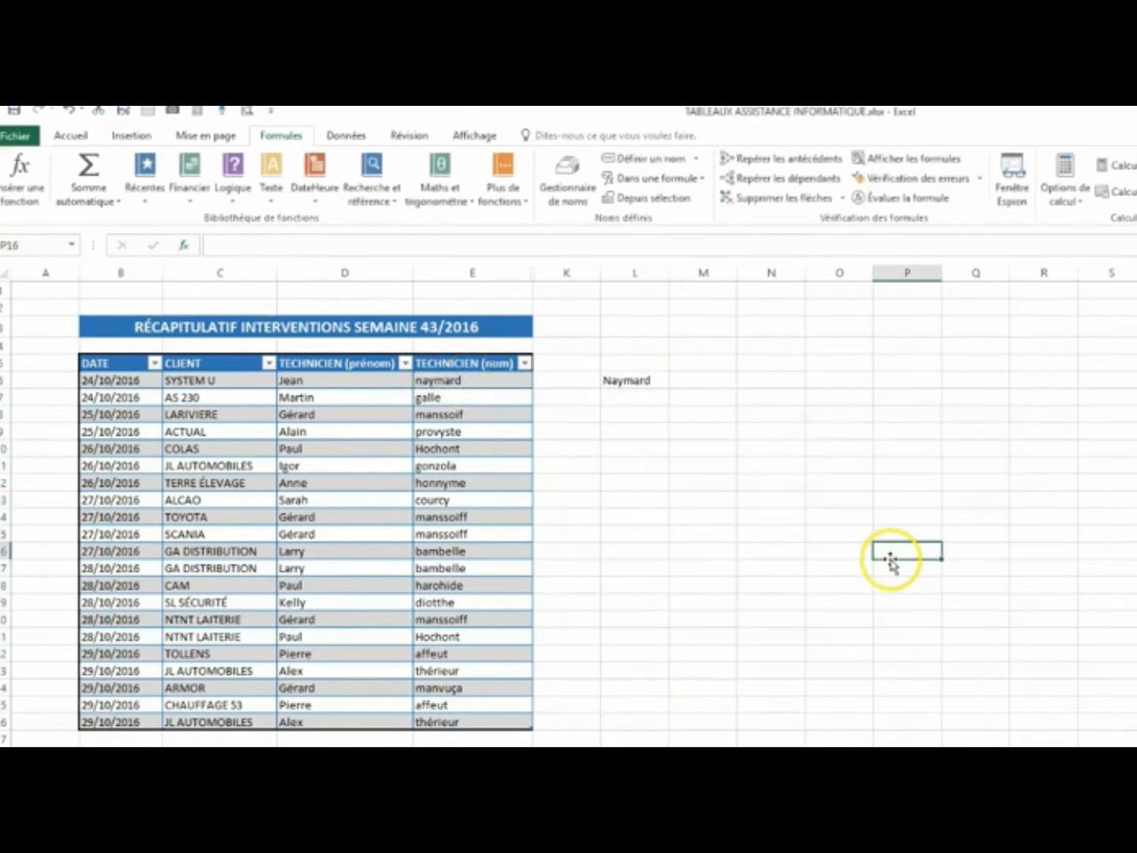
Fill the last-name NOMPROPRE formula from L6 down to L26
click(640, 374)
drag(670, 394, 672, 444)
click(861, 395)
click(634, 381)
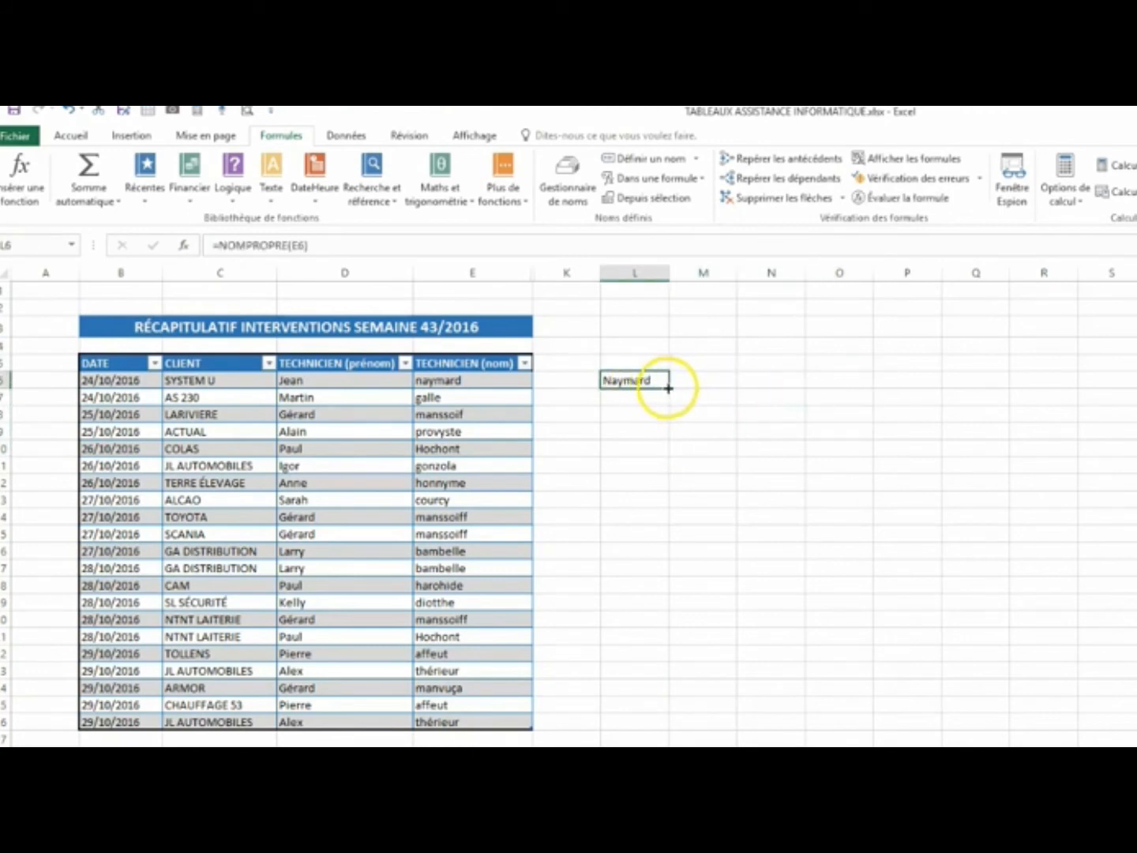
drag(668, 388, 637, 726)
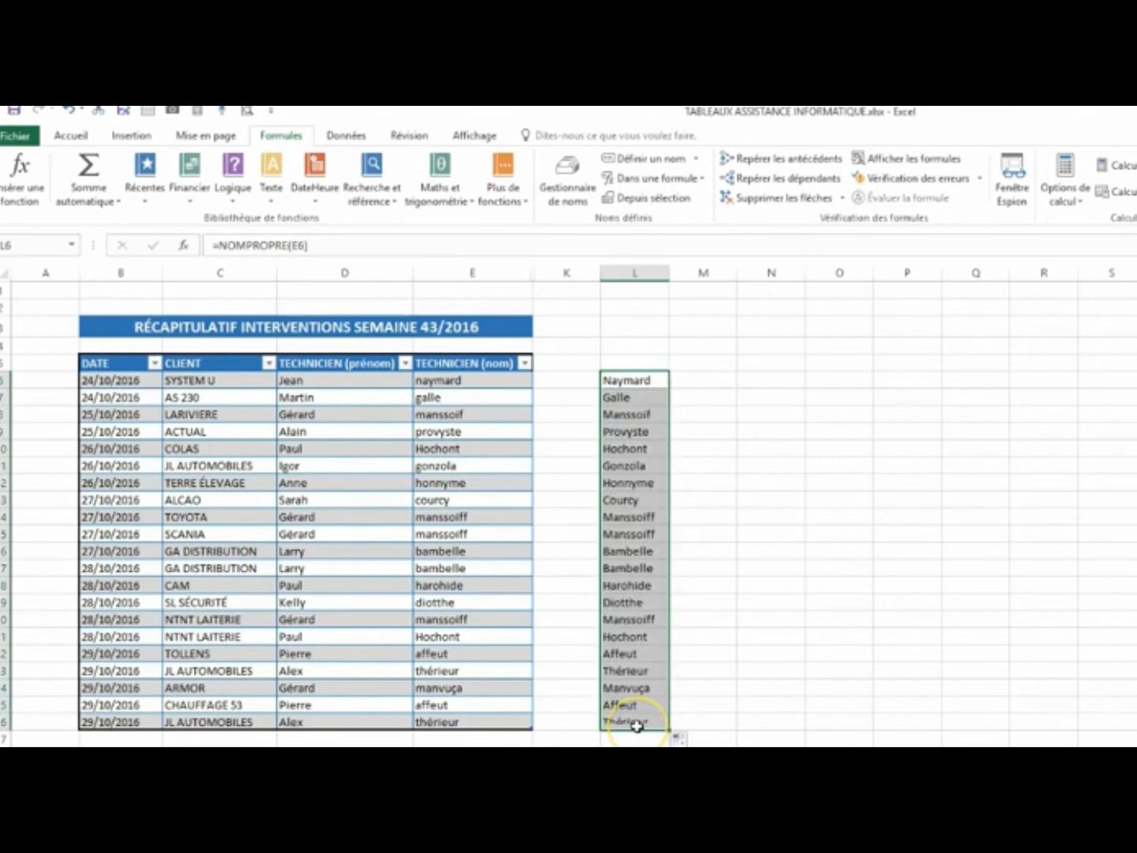
Copy the capitalized last names in L6:L26 and paste them as values only over E6:E26
click(71, 135)
click(56, 178)
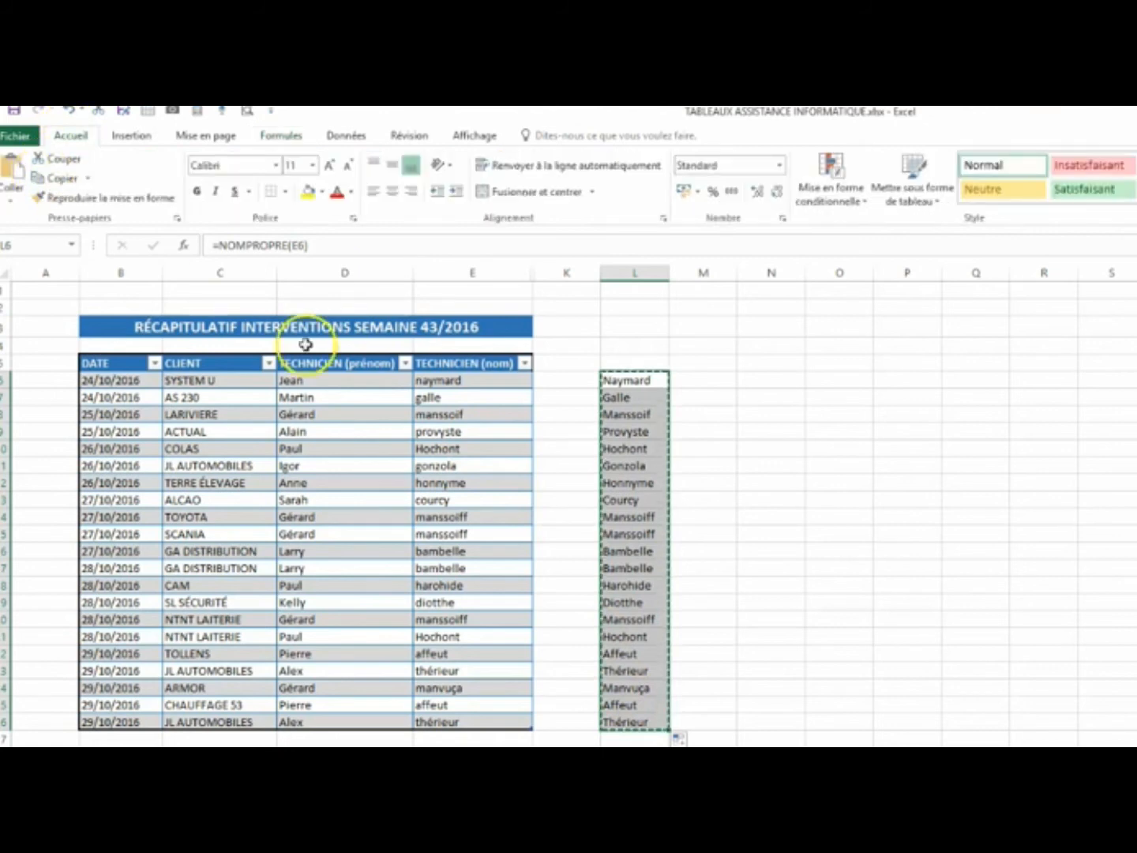
drag(424, 378, 447, 721)
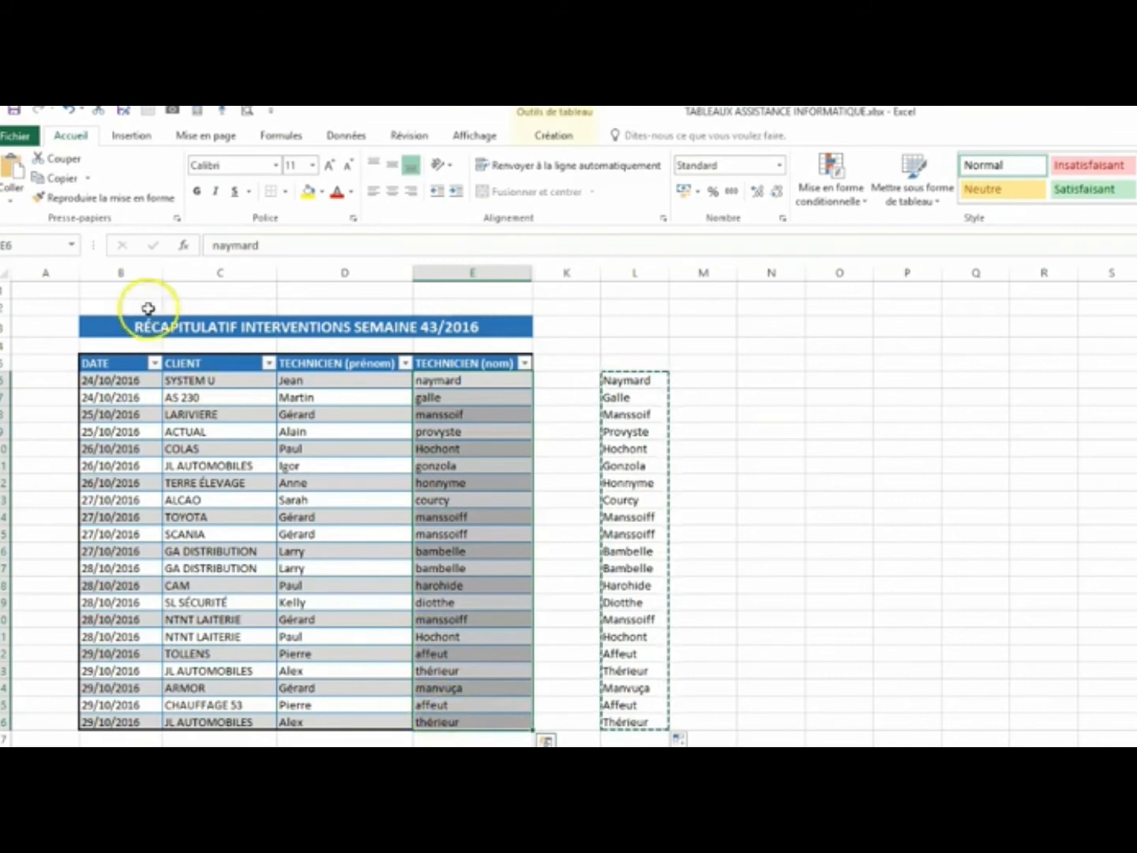
click(14, 205)
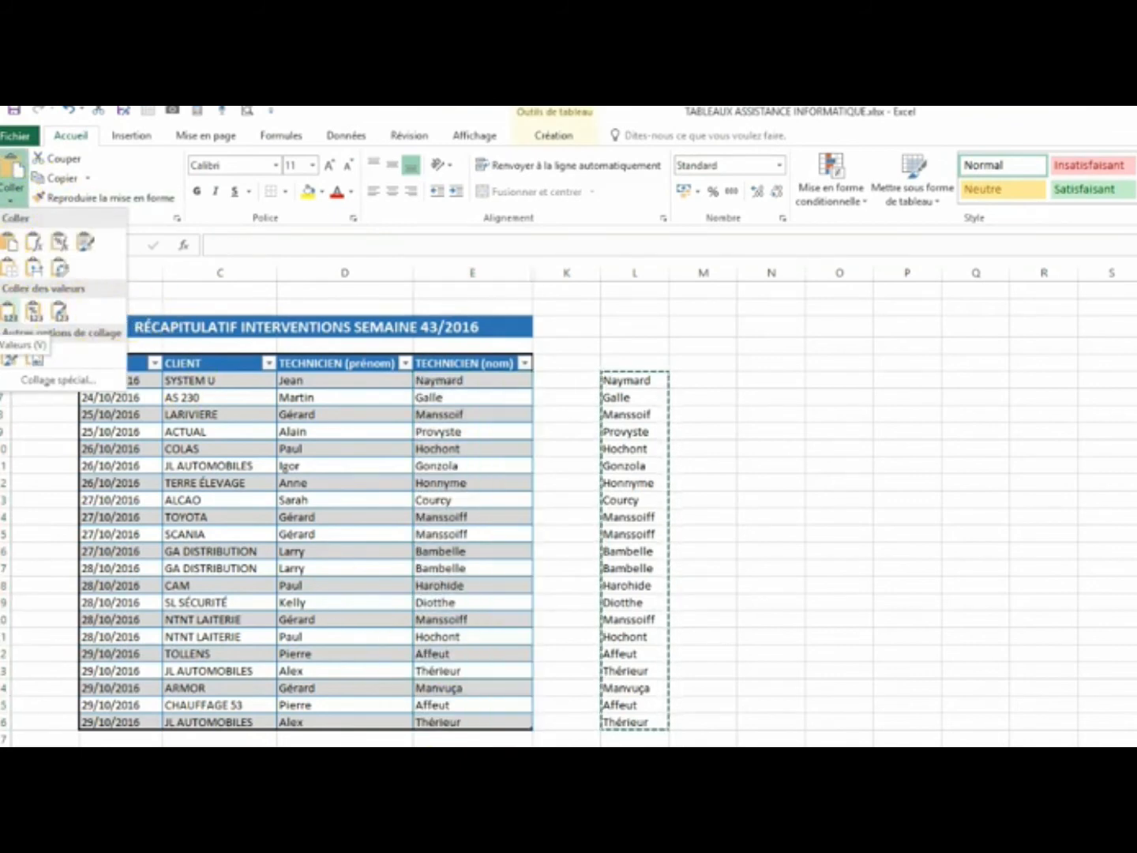
click(9, 313)
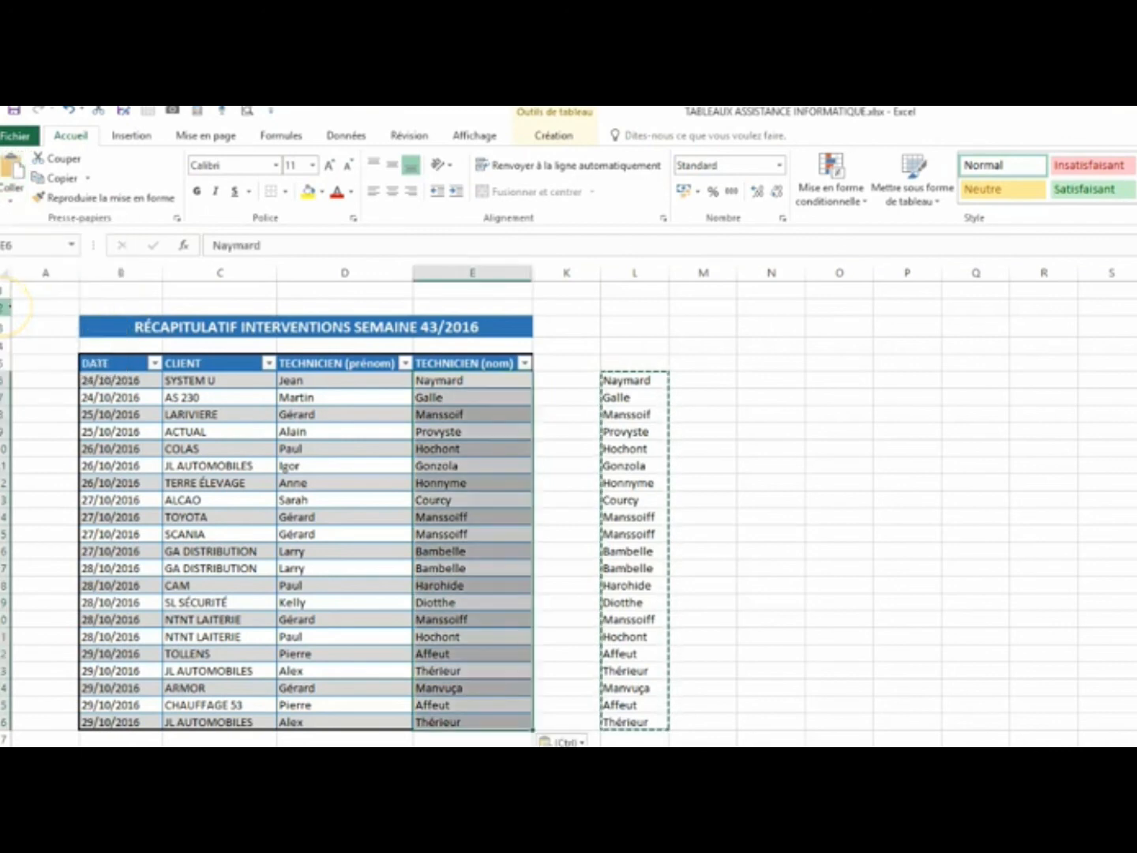
Clear the last-name formulas from the helper range L6:L26
drag(620, 380, 621, 611)
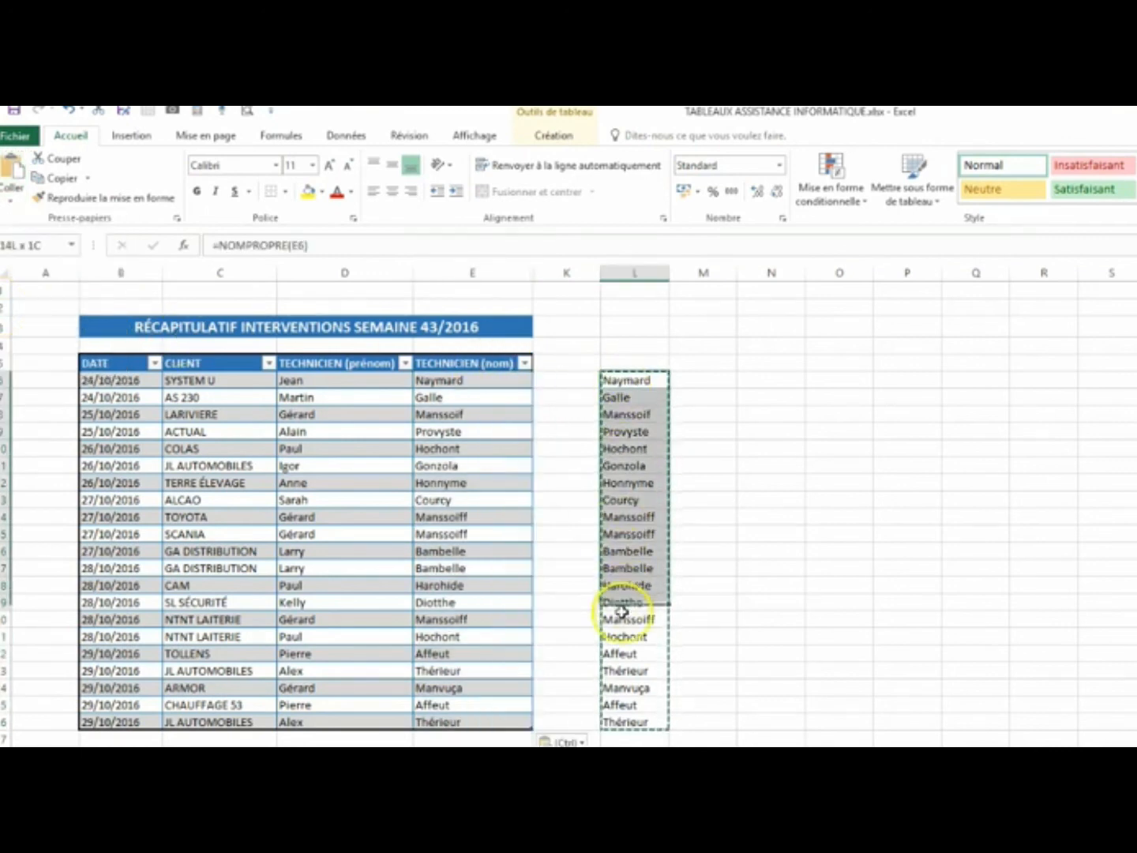
drag(620, 705, 632, 721)
right_click(656, 628)
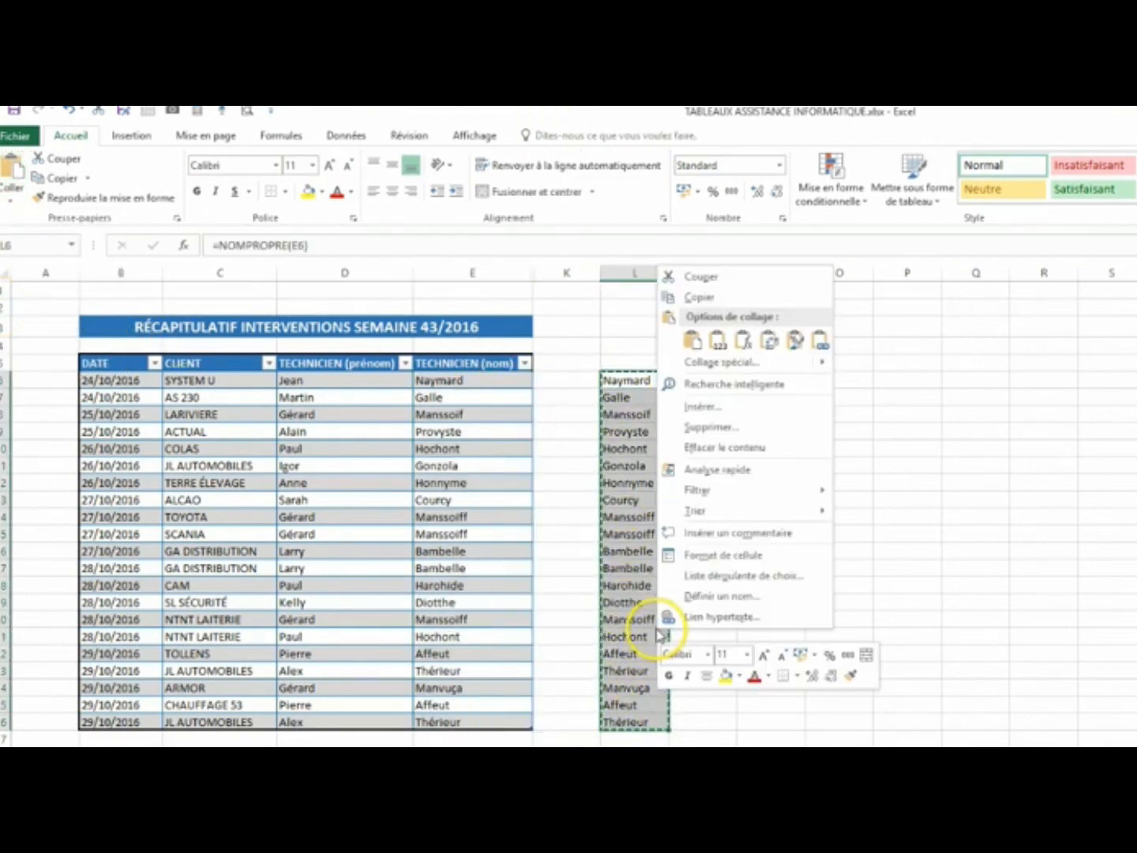
click(692, 453)
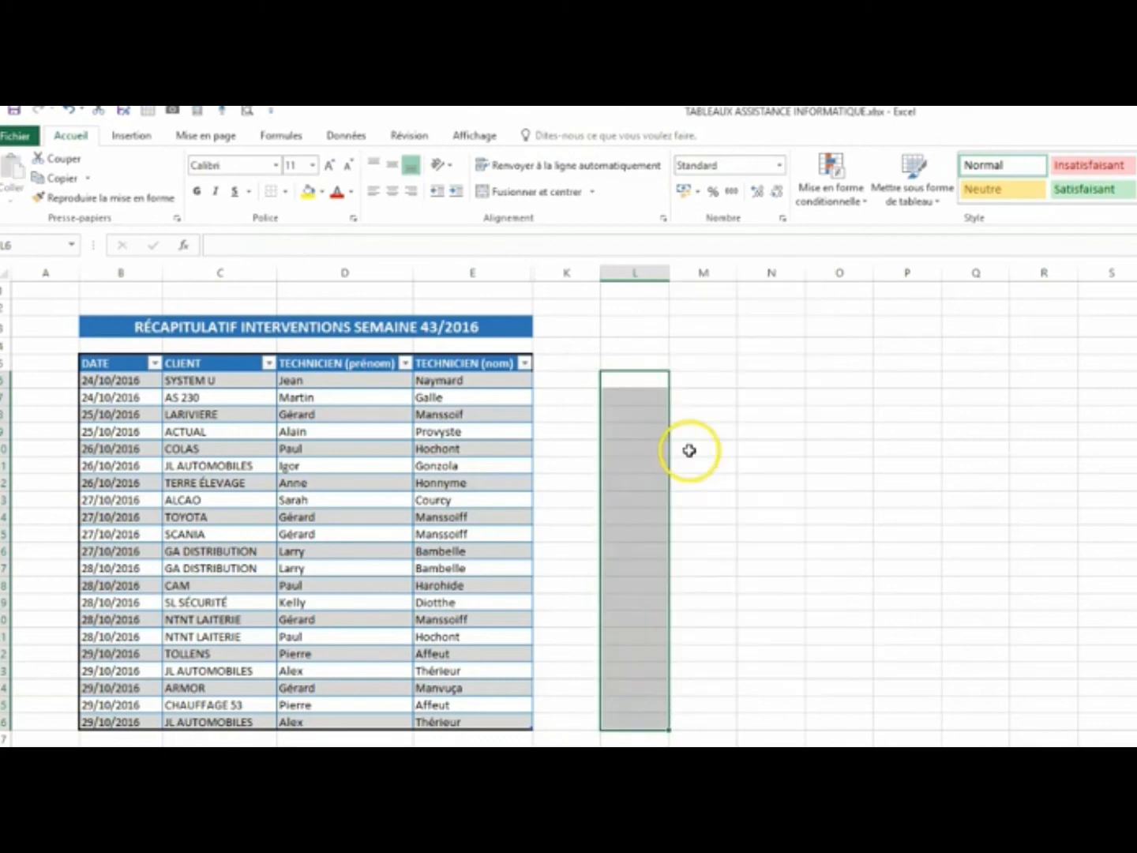
Unhide the hidden columns F to J of the interventions table by selecting columns E through P, and deselect them
click(515, 272)
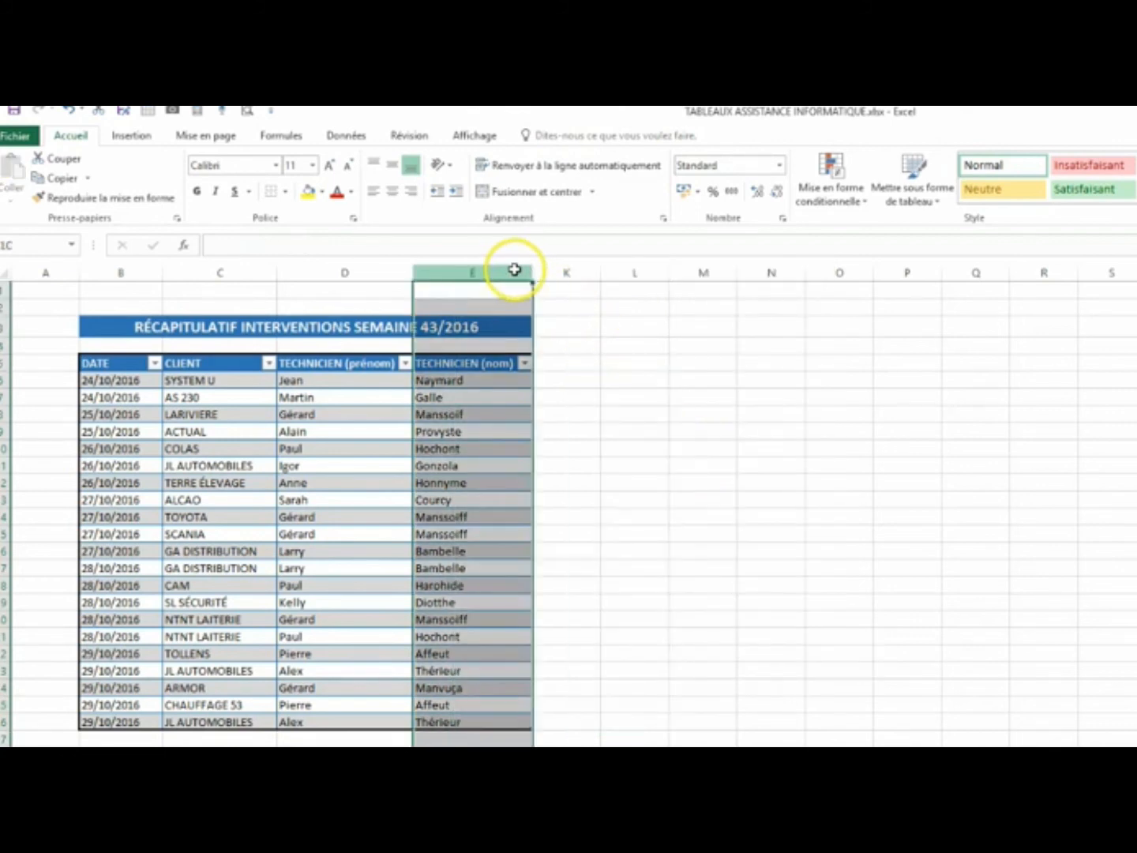
drag(533, 274, 935, 265)
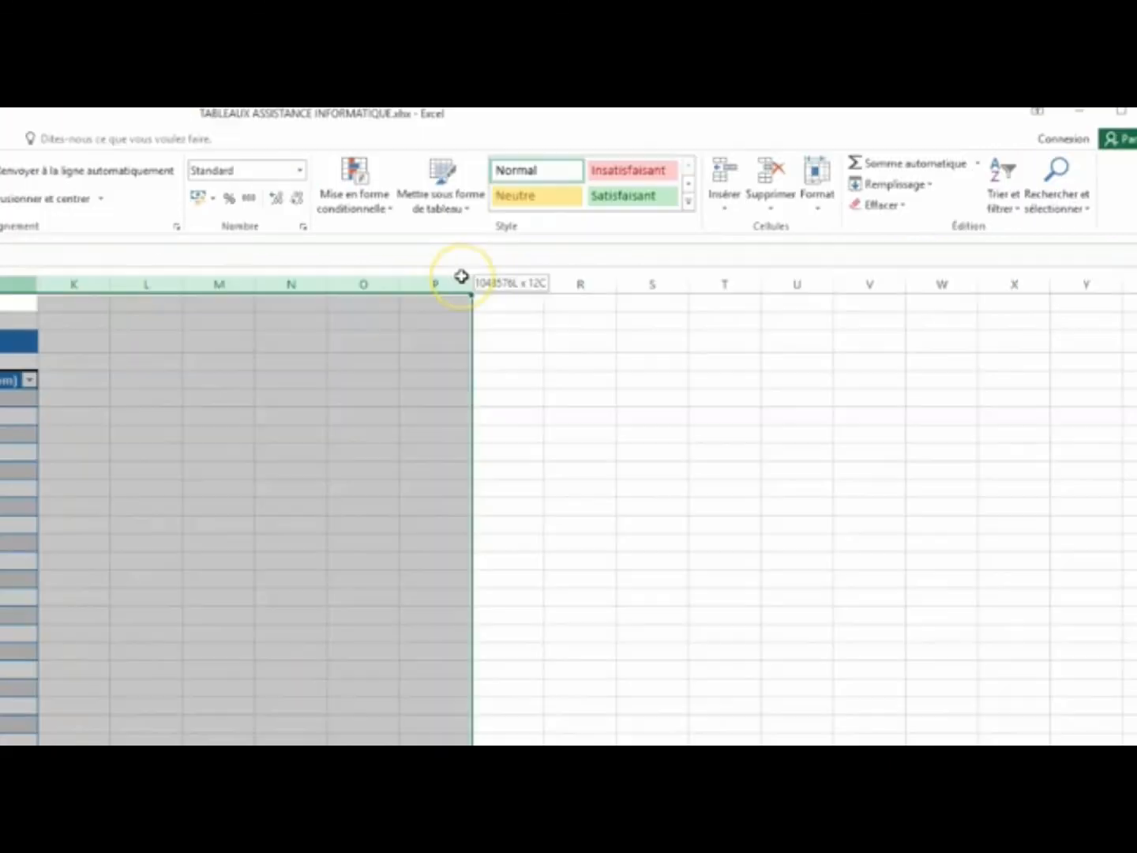
drag(461, 276, 461, 277)
right_click(289, 285)
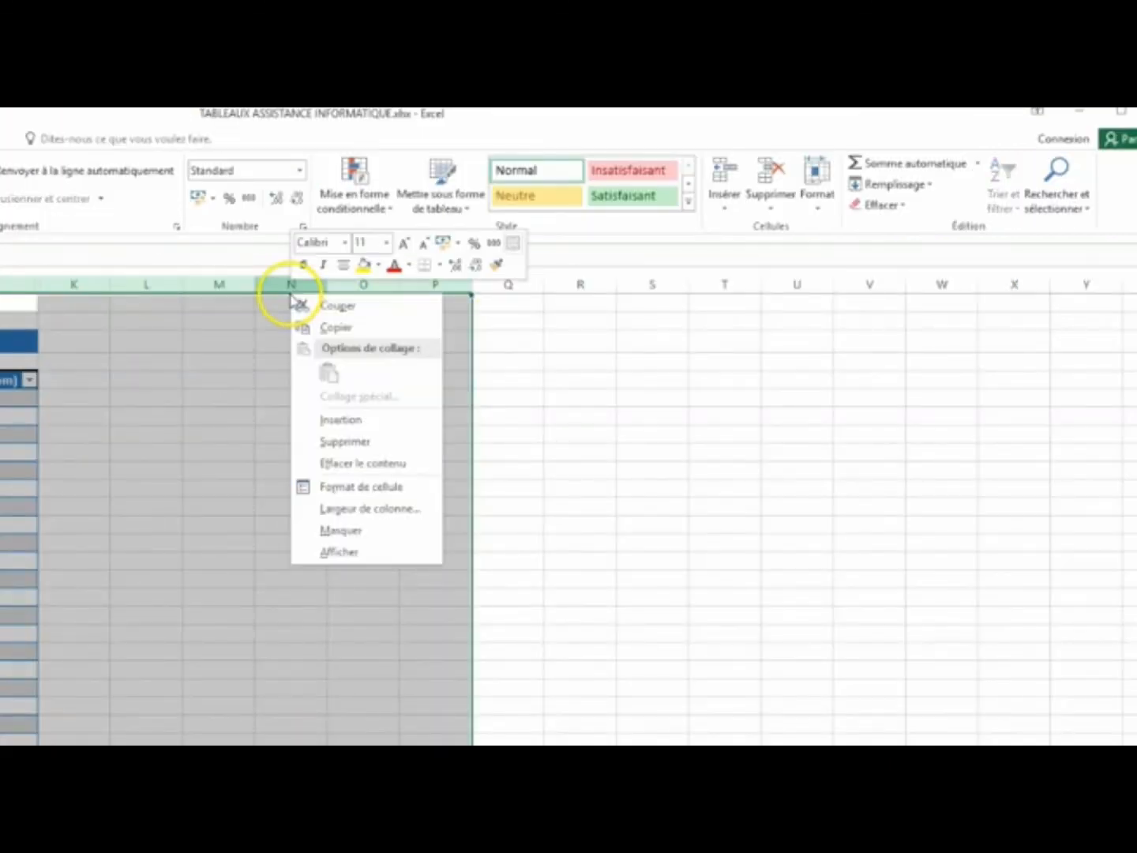
click(341, 552)
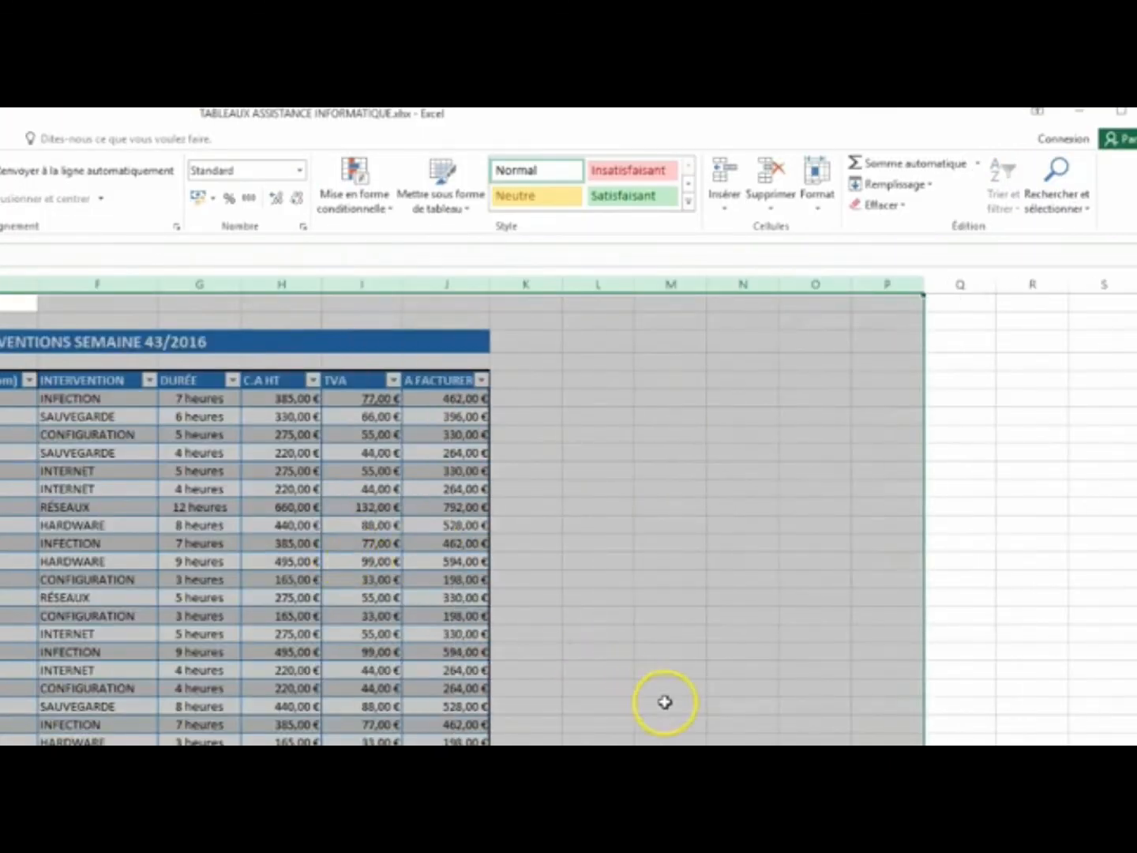
click(665, 703)
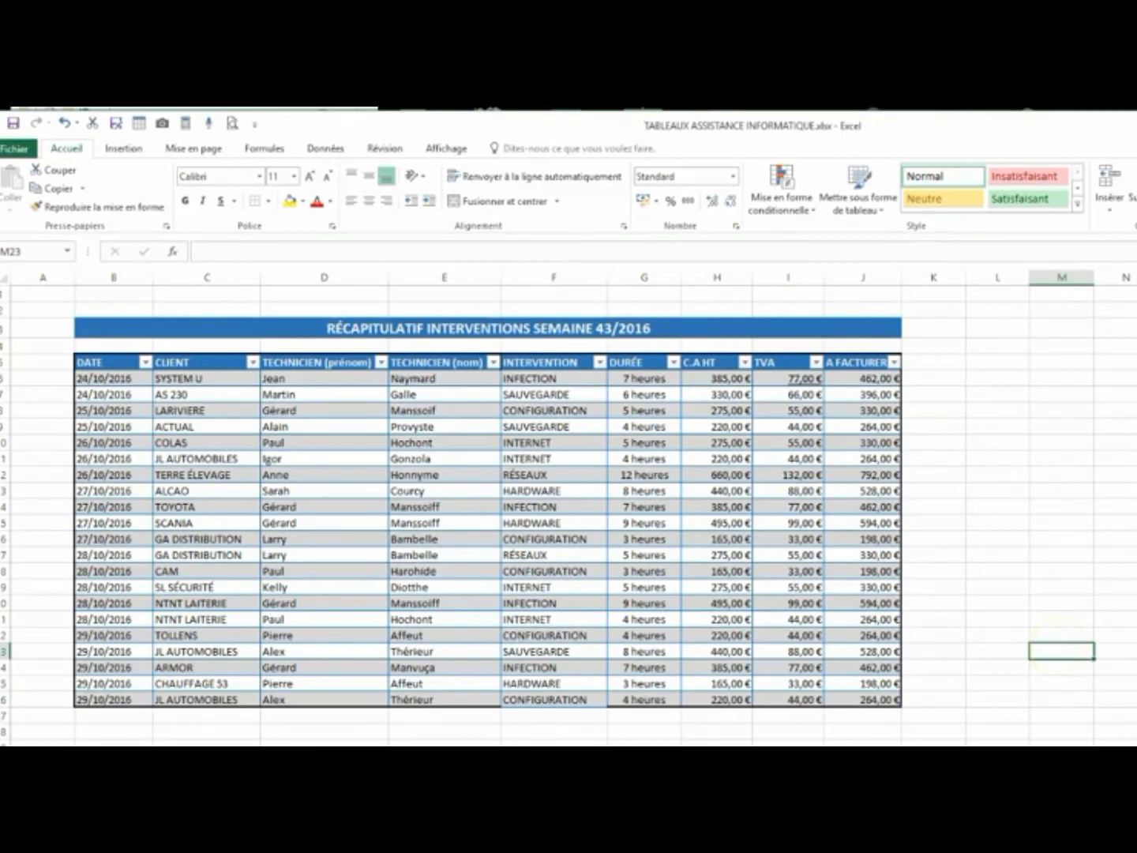